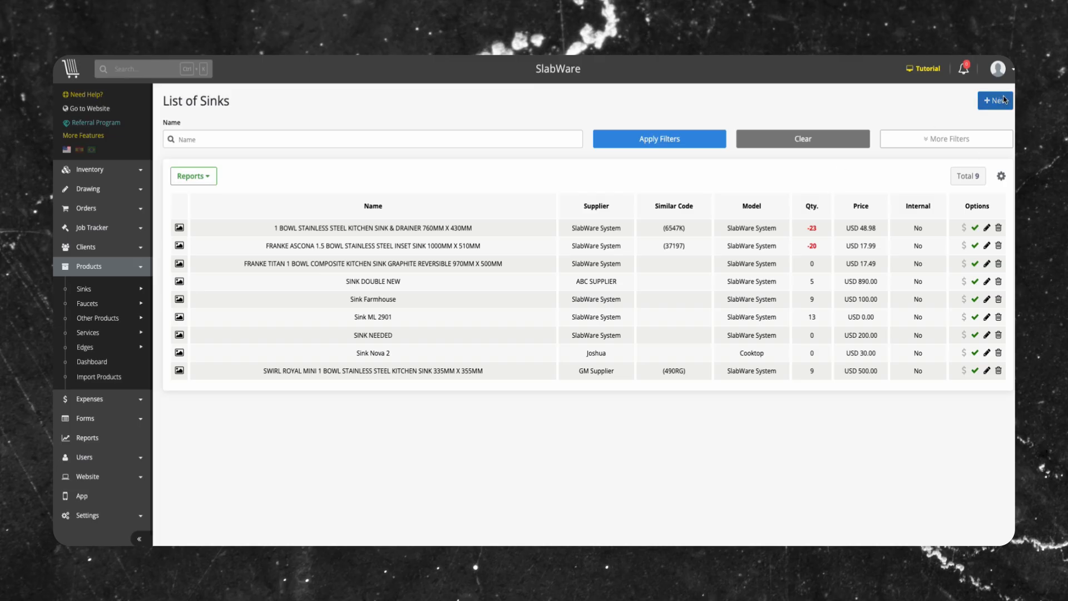
Step: Create a new sink record and name it PREMIUM STAINLESS STEEL SINK
left_click(999, 102)
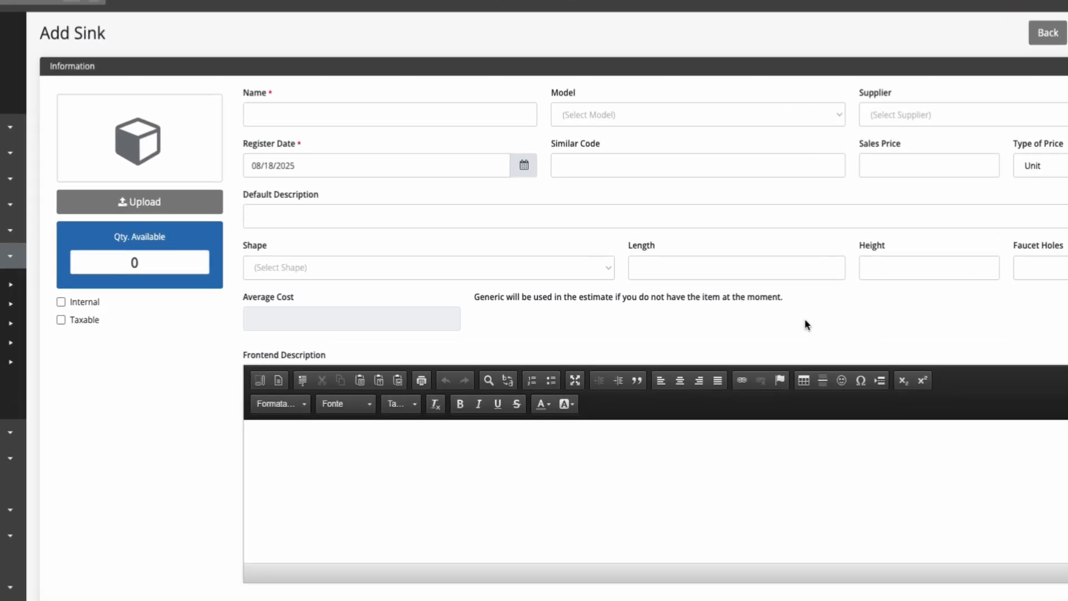
left_click(276, 112)
type("PREMIUM STAINLESS STEEL SINK")
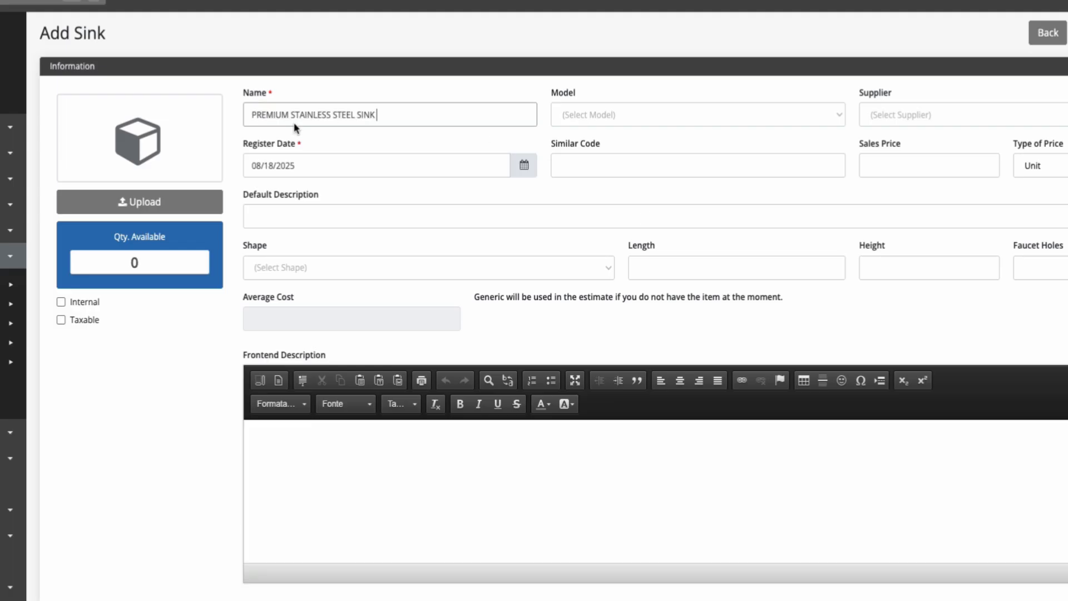
Step: Add a new model named SS-305L-2025 and select it as the sink's model
left_click(607, 118)
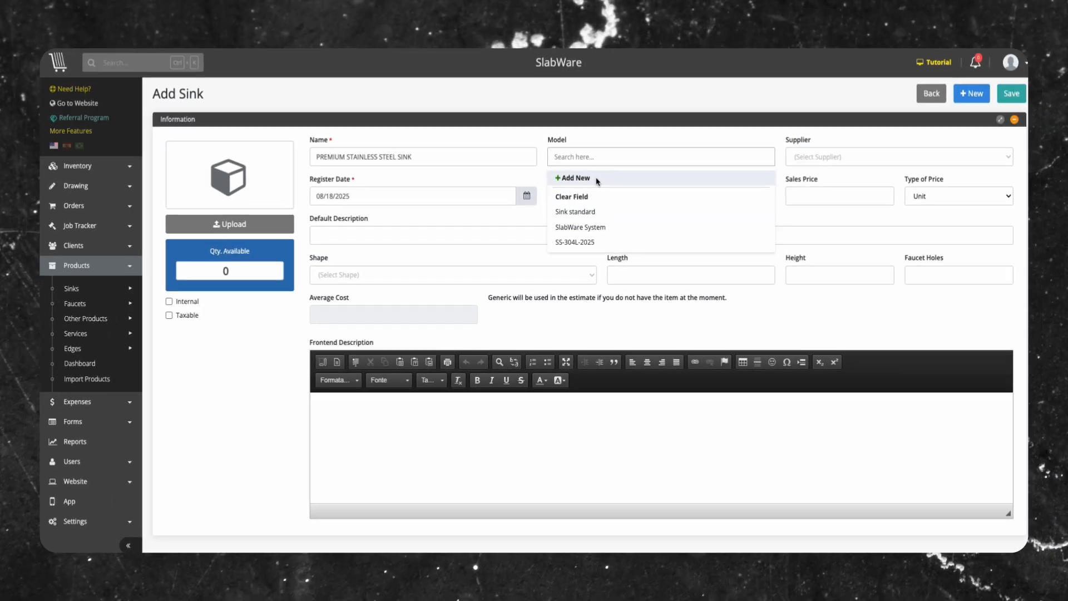
left_click(614, 143)
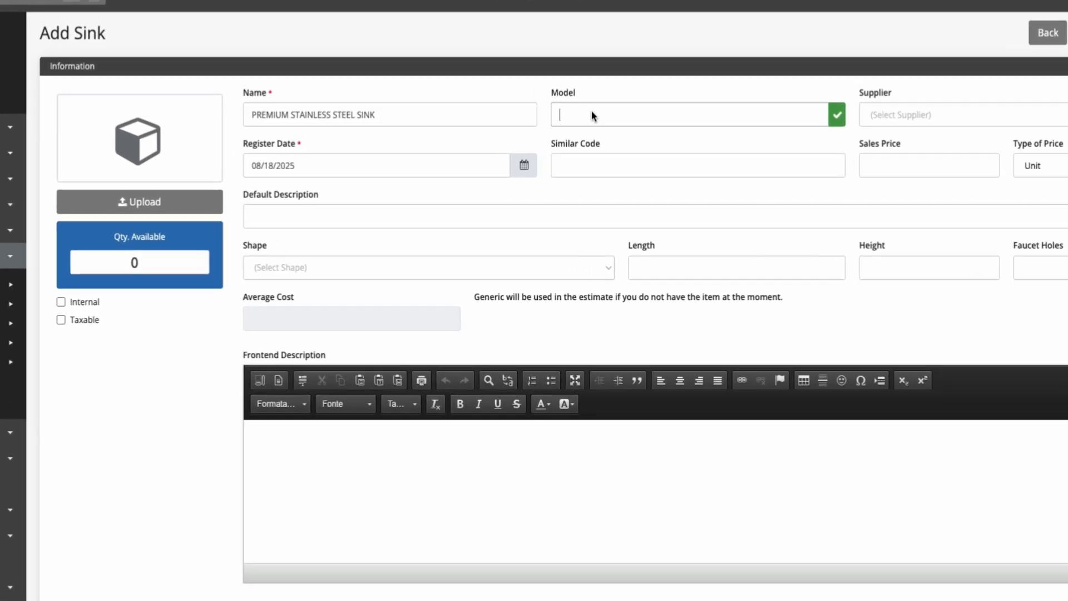
type("SS-305L-2025")
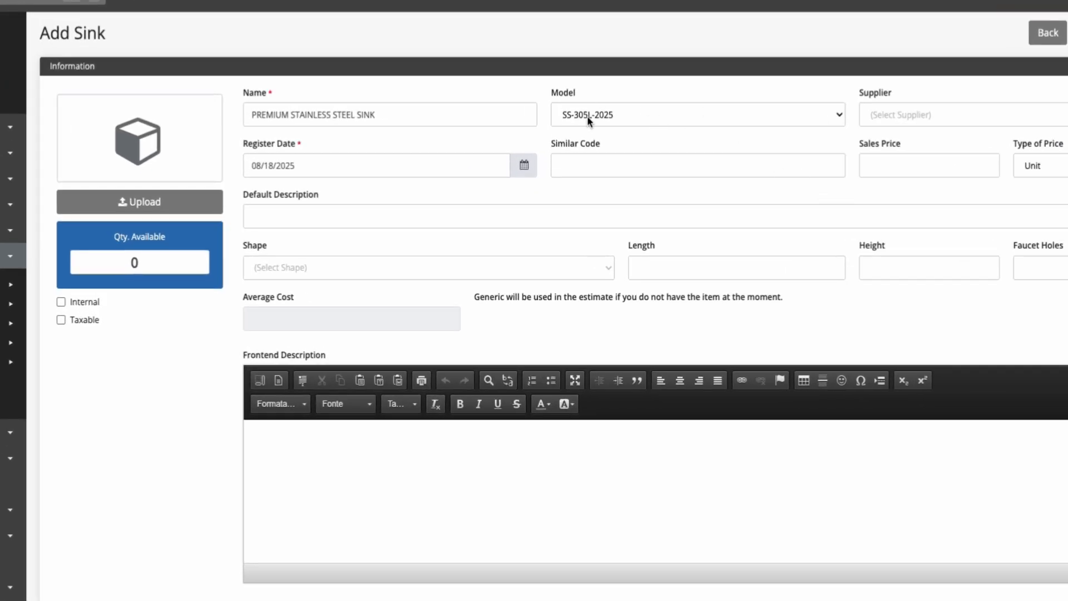
left_click(588, 120)
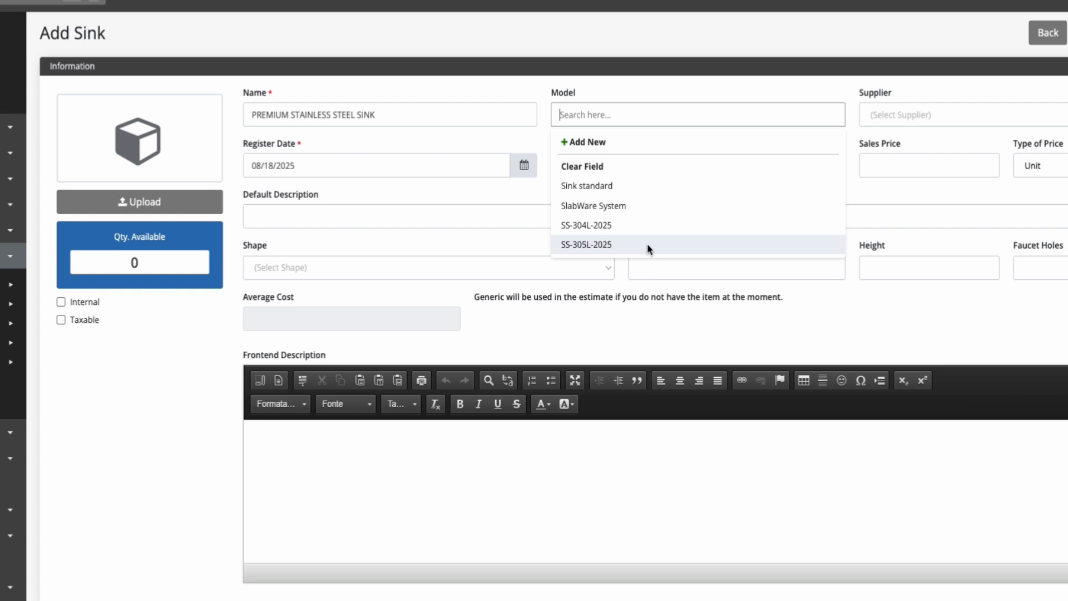
left_click(597, 243)
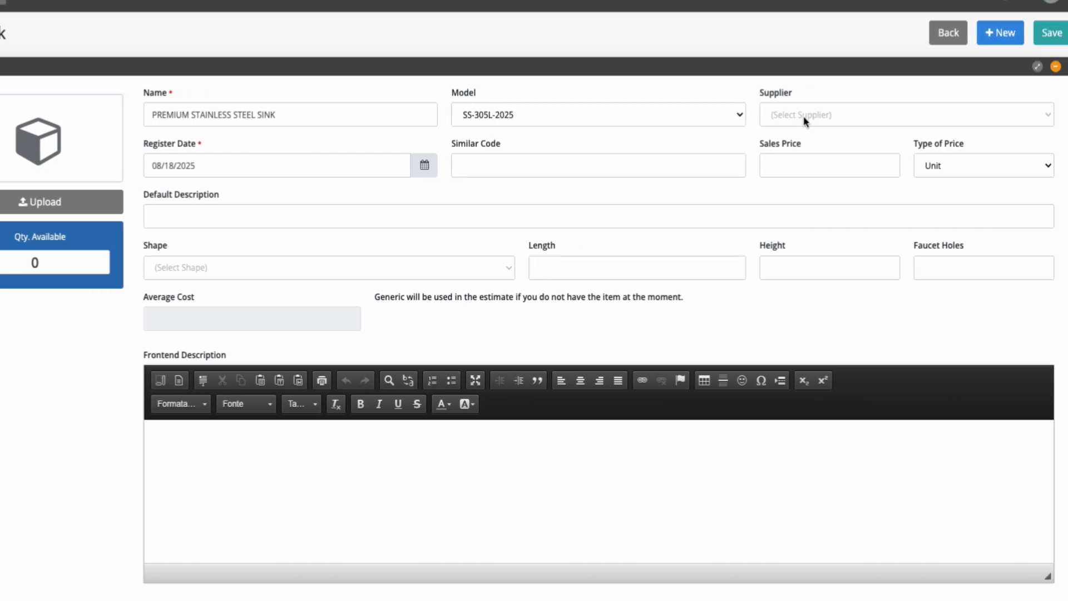
Step: Choose Stone & Home Supplies Inc. as the sink's supplier
left_click(817, 119)
scroll(837, 313, "down", 2)
scroll(857, 210, "up", 2)
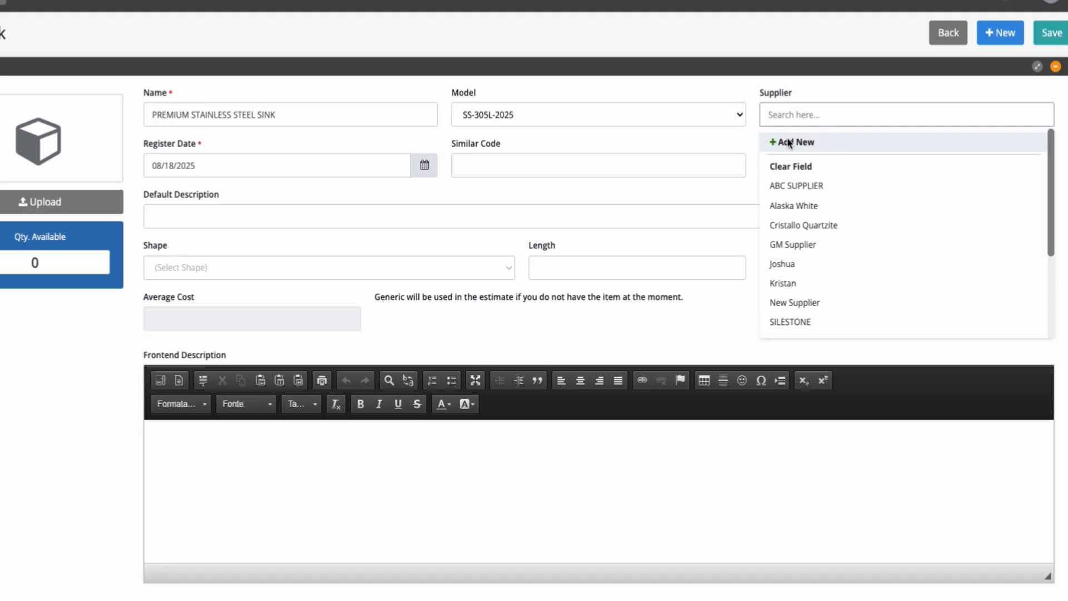
scroll(768, 239, "down", 3)
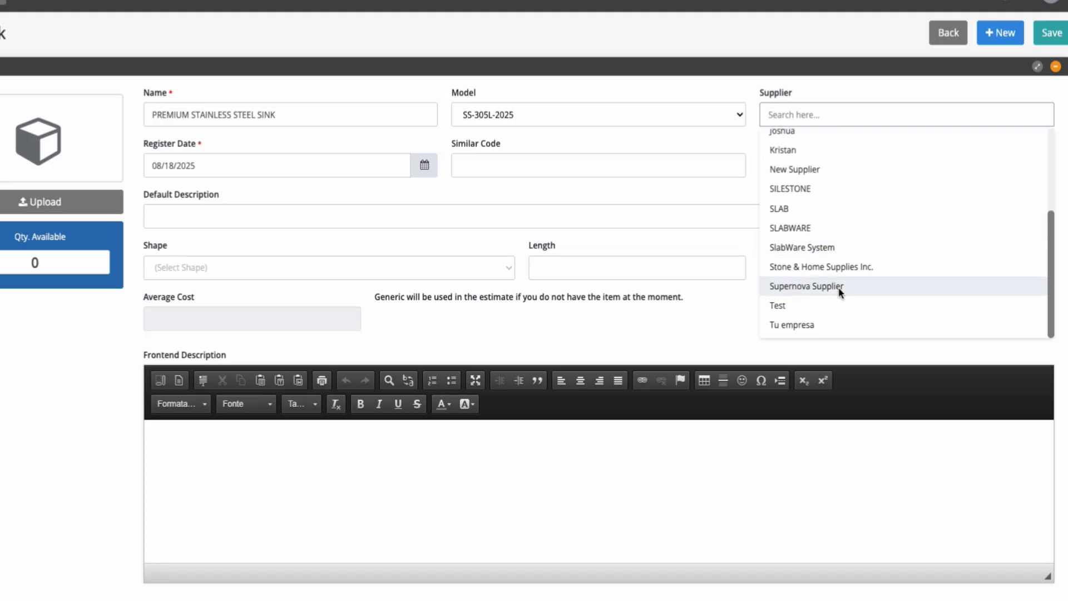
left_click(833, 272)
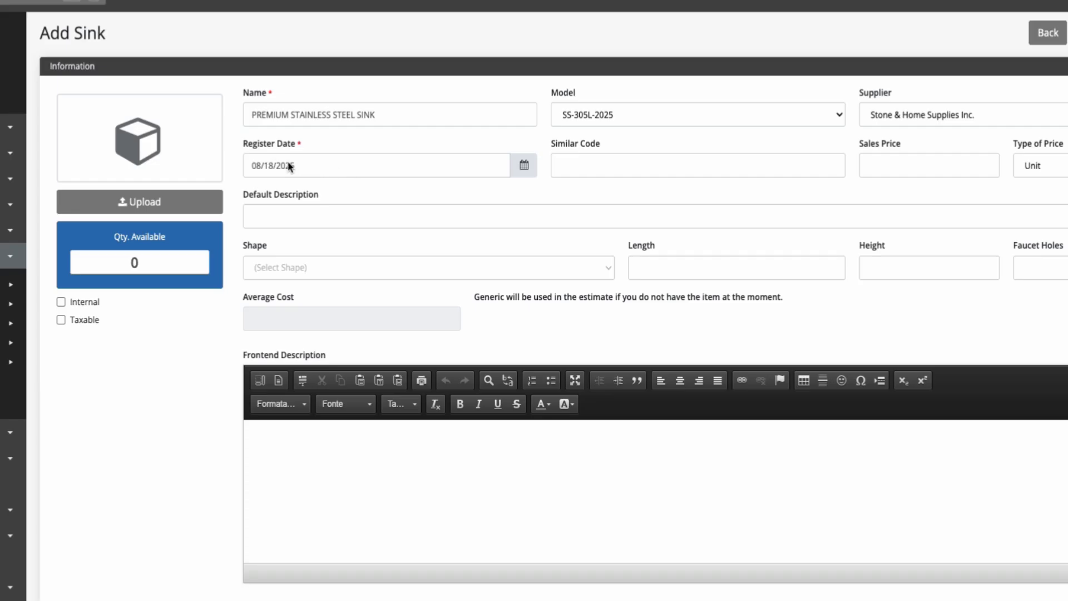
Step: Check the register date's calendar and set the similar code to SINK-SS305-01
left_click(523, 165)
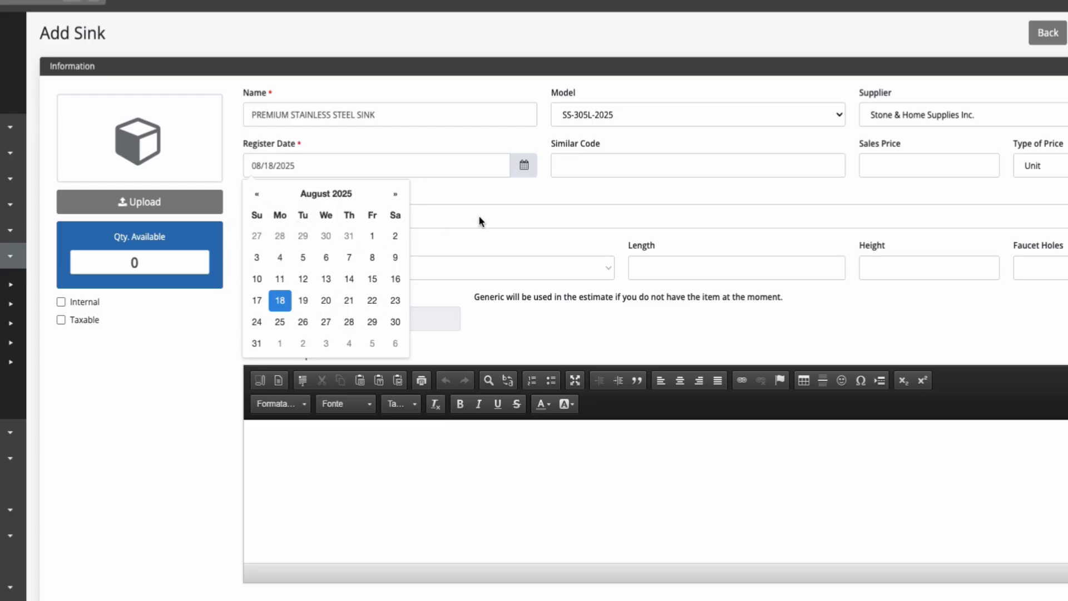
left_click(545, 198)
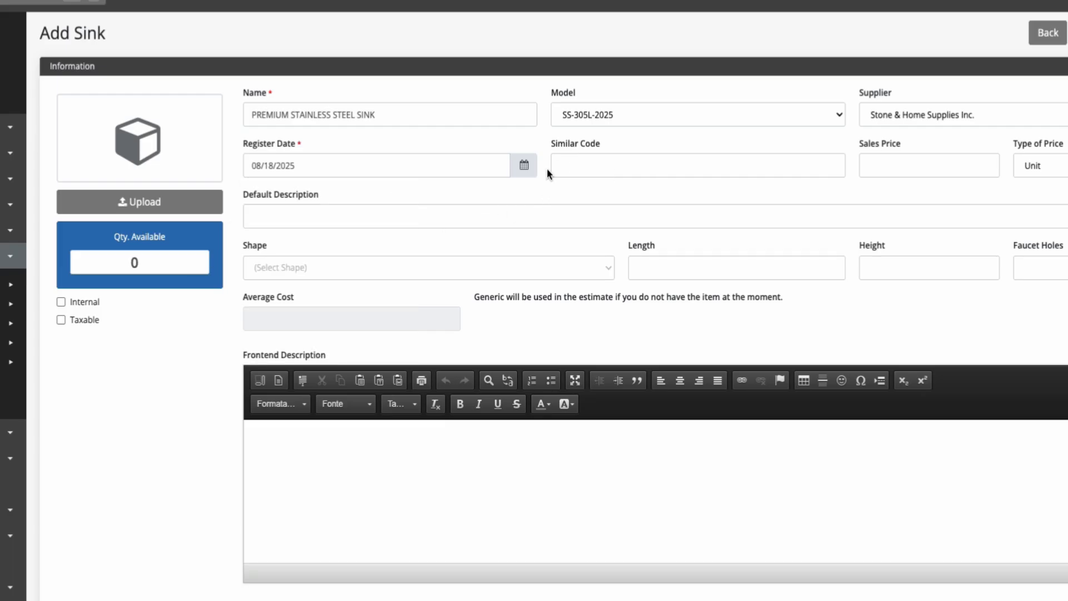
left_click(689, 167)
type("SINK-SS305-01")
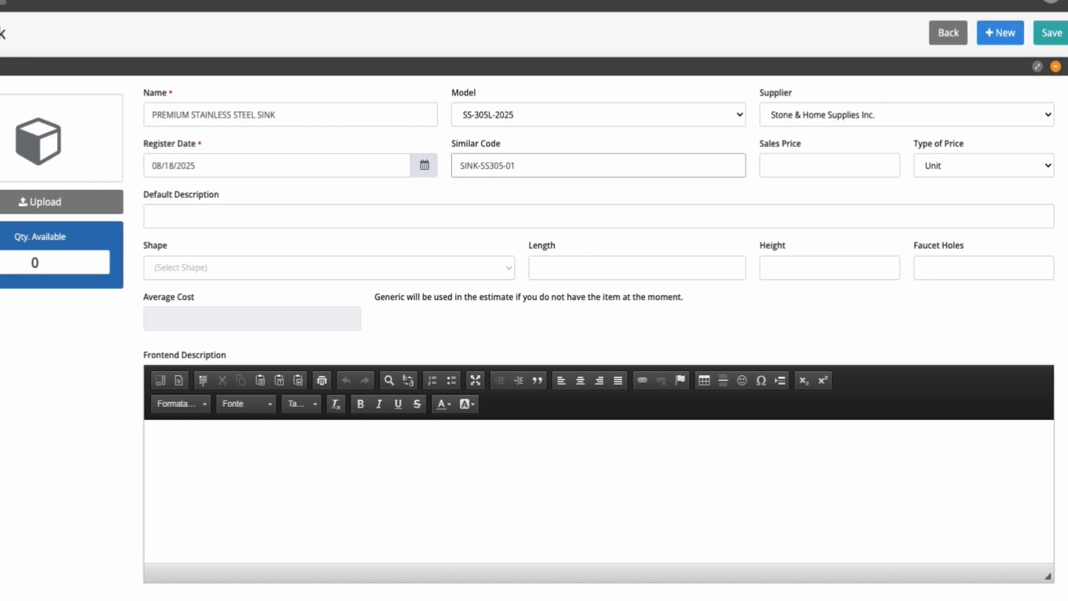
Step: Set the sink's sales price to 289.00 with Unit as the type of price
left_click(793, 165)
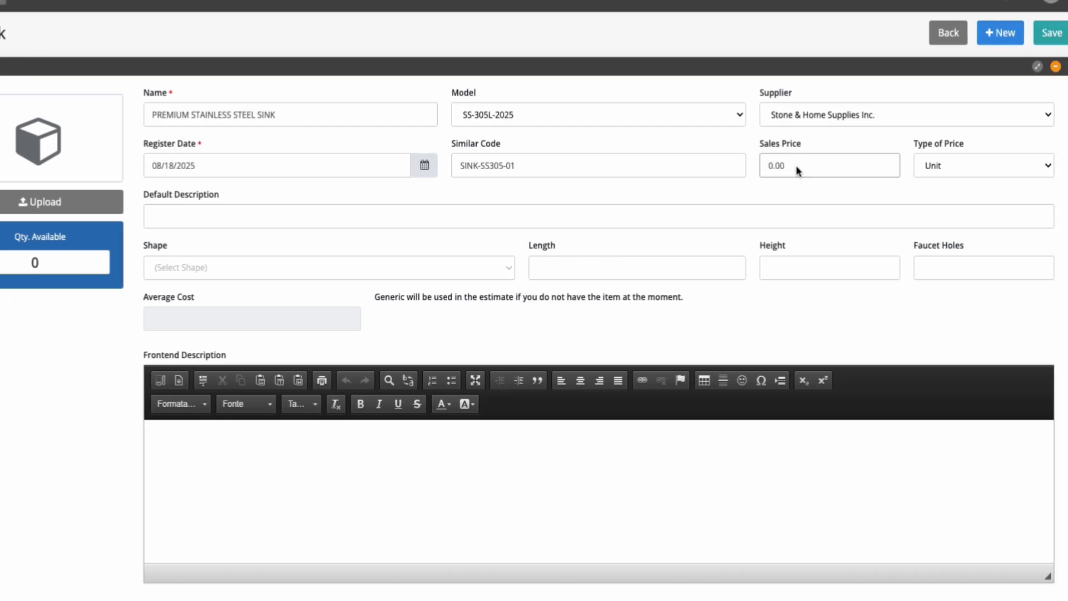
type("289.00")
left_click(944, 168)
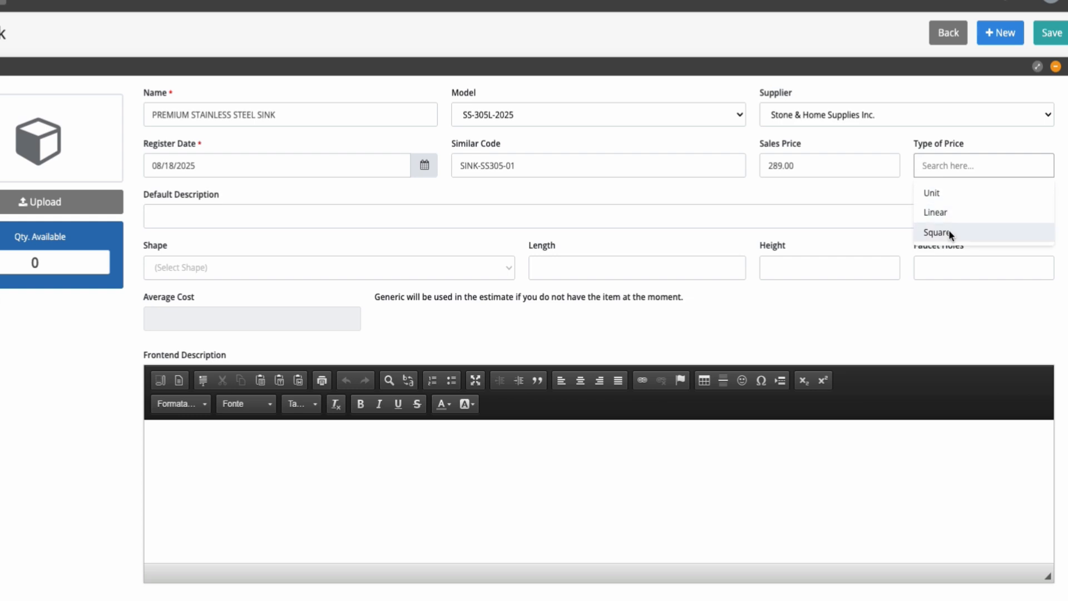
left_click(922, 194)
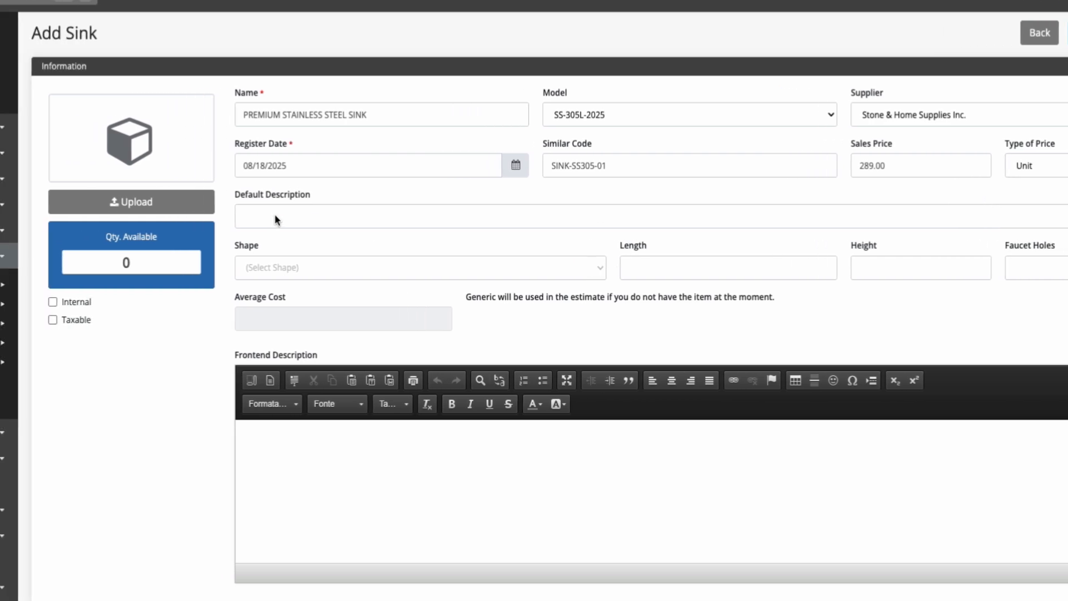
Step: Enter the default description "High-quality stainless steel sink designed for durability, corrosion resistance, and easy cleaning. Ideal for modern kitchens."
left_click(178, 215)
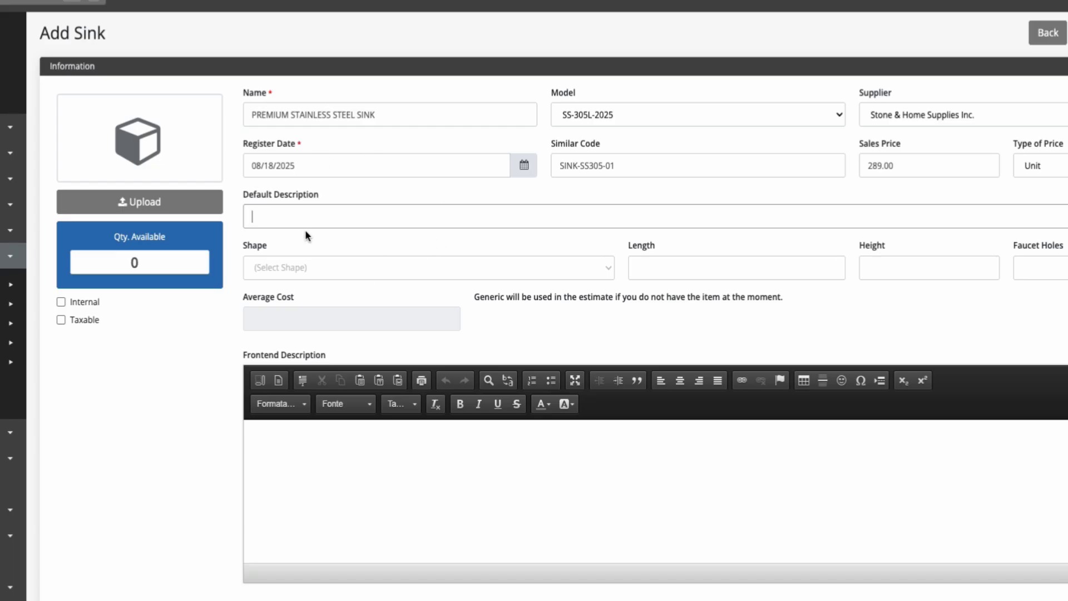
type("High-quality stainless steel sink designed for durability, corrosion resistance, and easy cleaning. Ideal for modern kitchens.")
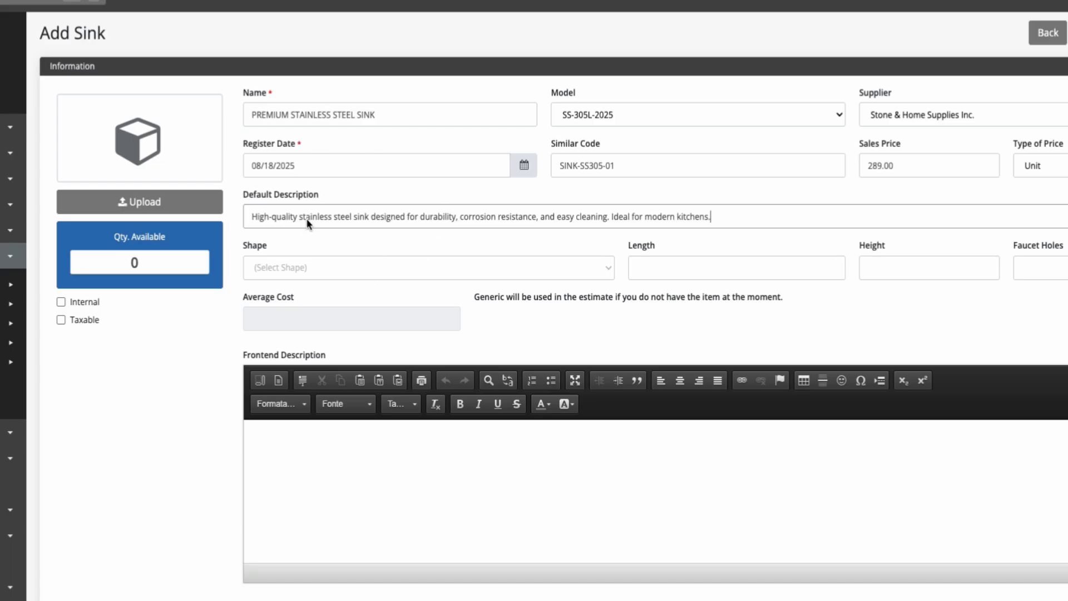
Step: Set the sink's shape to Single Bowl Rectangle
scroll(305, 262, "down", 1)
left_click(303, 261)
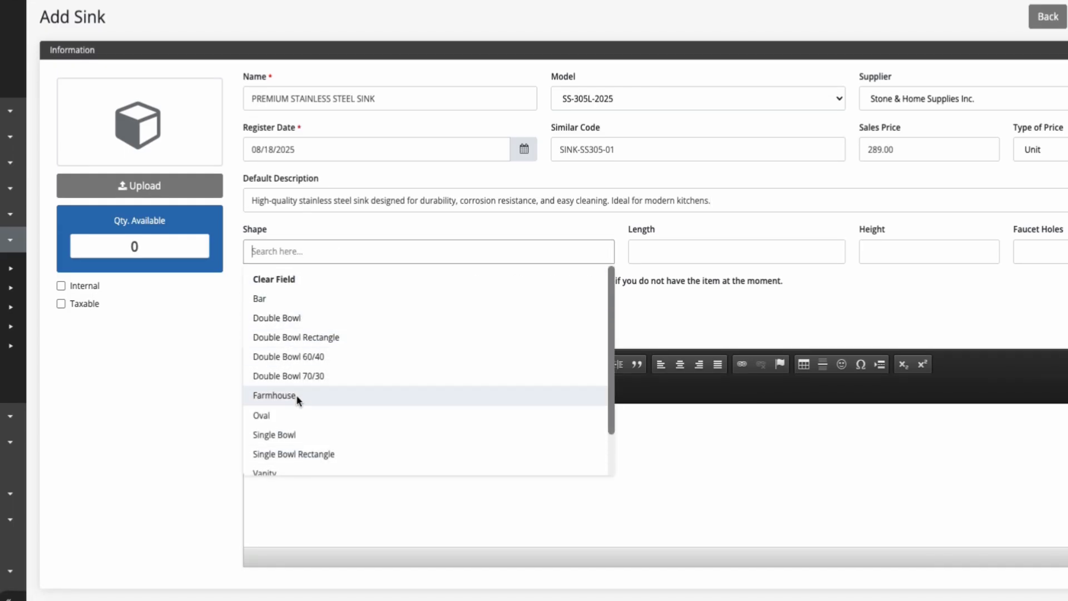
scroll(308, 428, "down", 1)
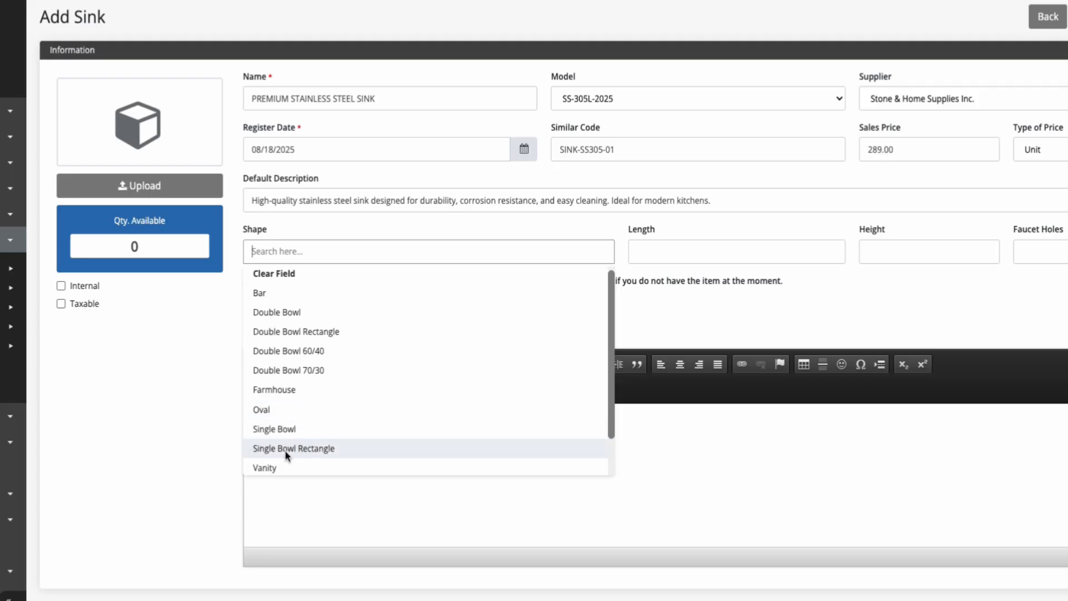
left_click(299, 452)
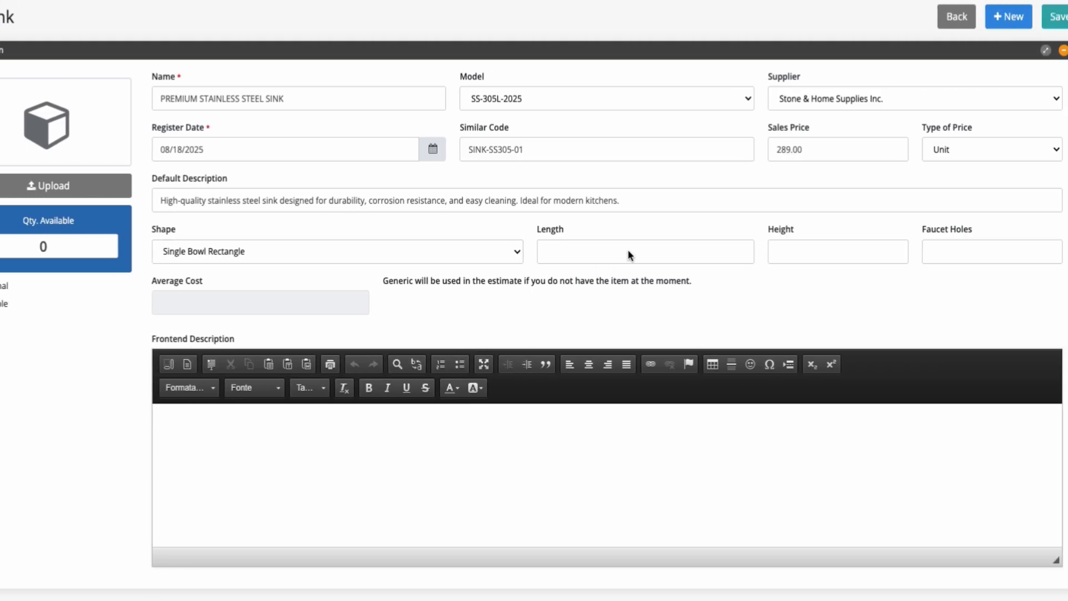
Step: Set the sink's length to 33.00, its height to 9.00 and its faucet holes to 1
left_click(594, 252)
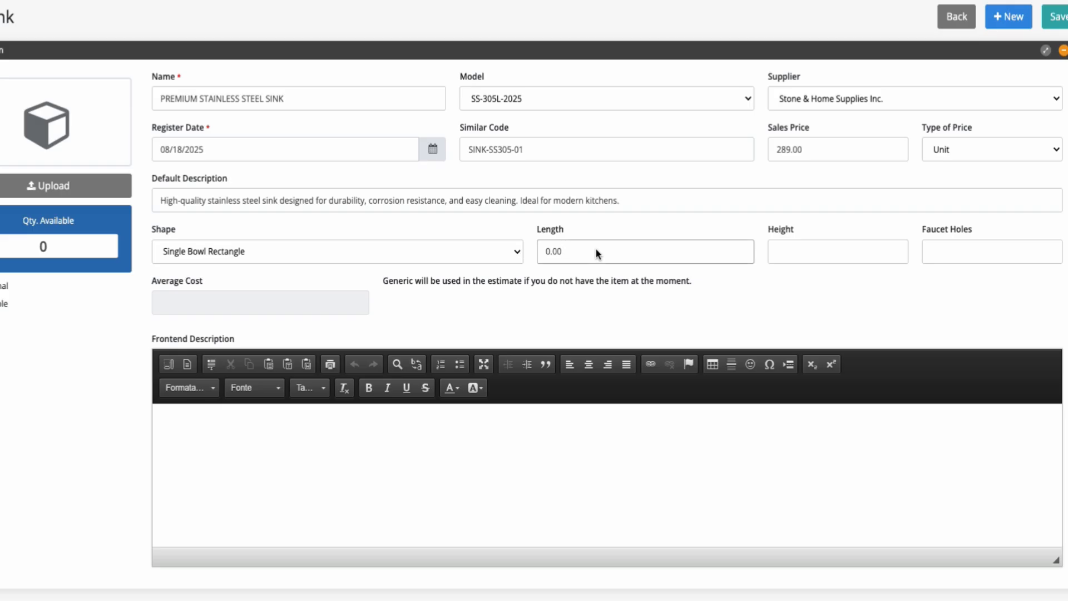
type("33000")
key("BackSpace")
left_click(797, 249)
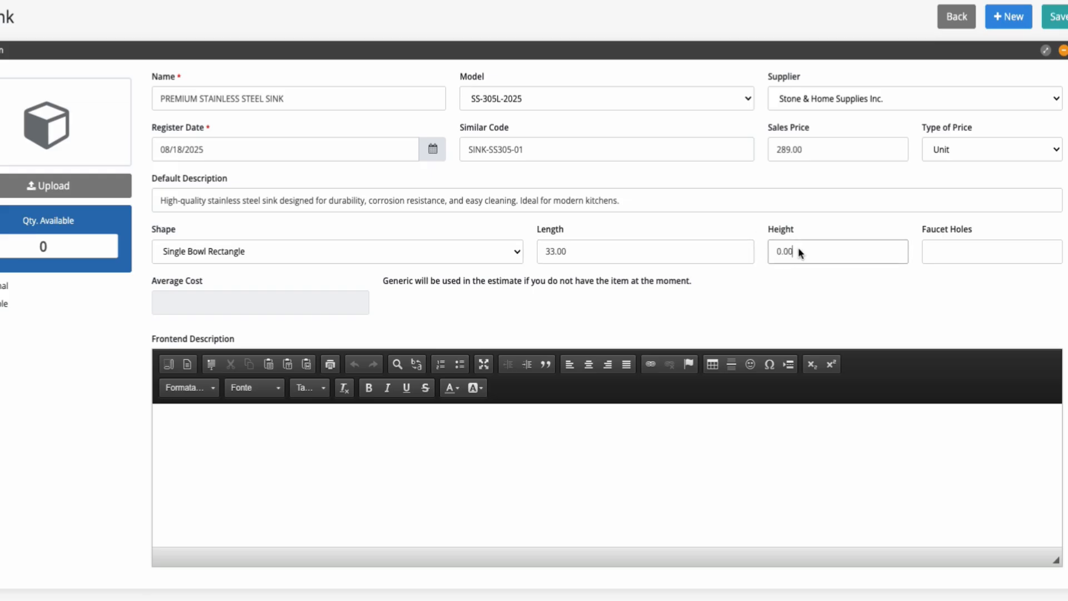
type("900")
left_click(987, 255)
type("1")
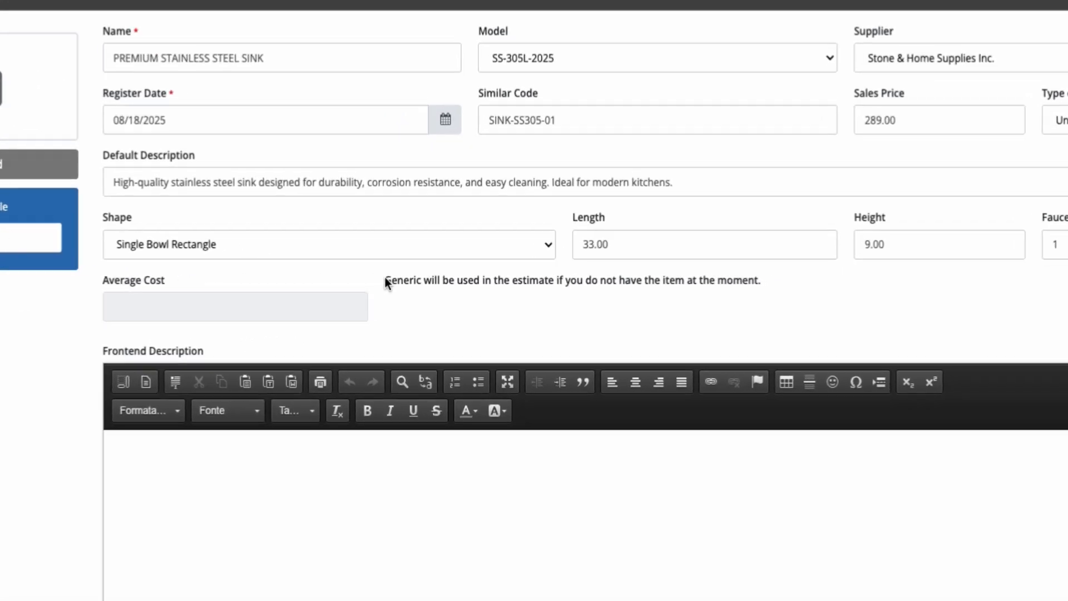
left_click_drag(479, 278, 821, 284)
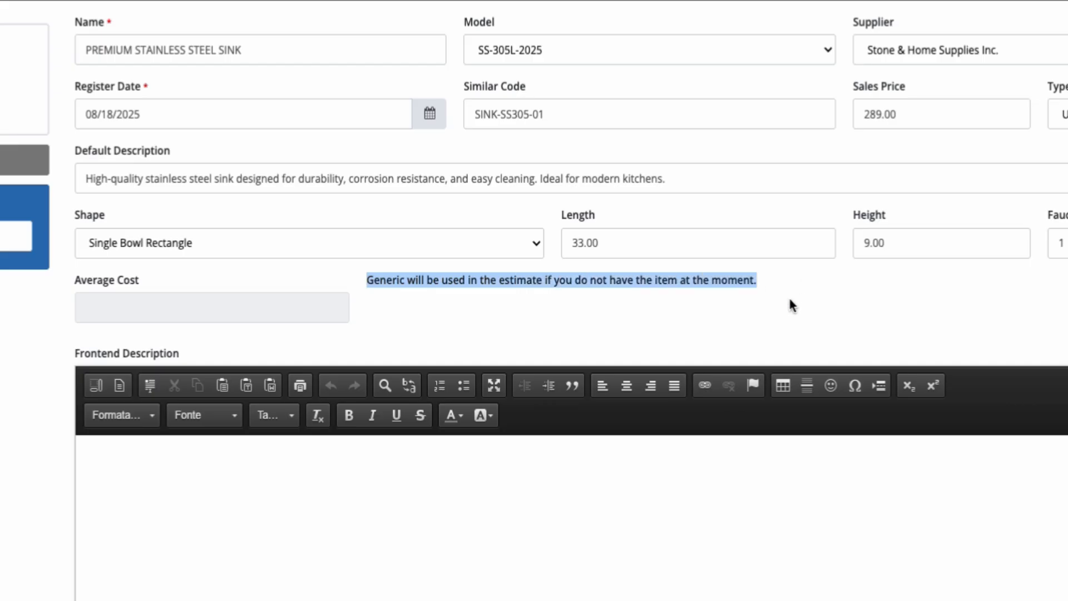
left_click(613, 296)
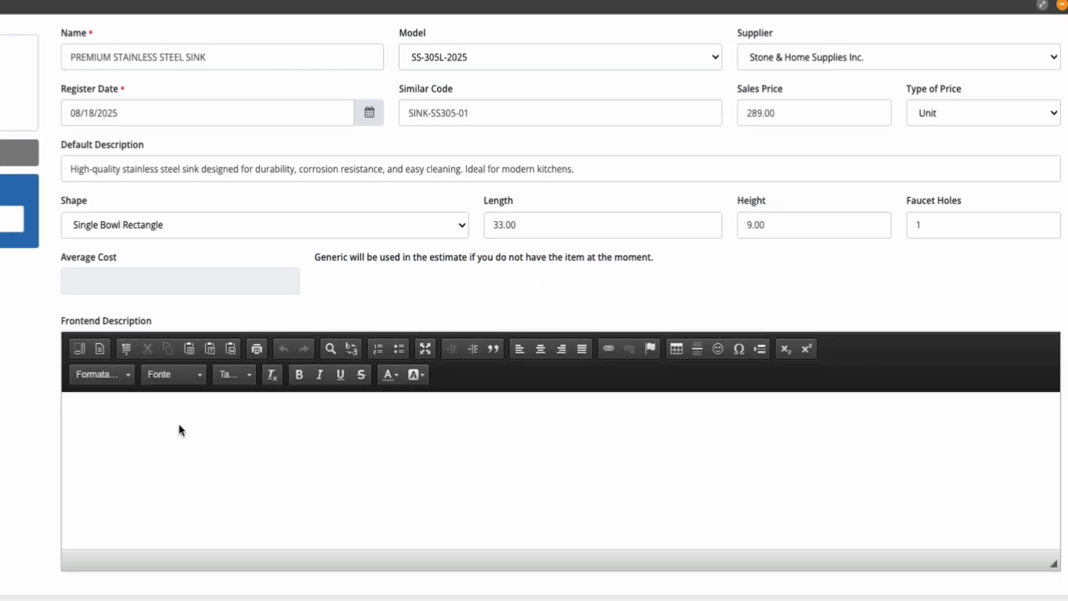
left_click_drag(50, 322, 150, 321)
left_click(167, 329)
Step: Enter the frontend description promoting the Premium Stainless Steel Sink (SS-305L-2025), its deep 9-inch basin, durable stainless steel and sleek modern design for home or professional use
left_click(229, 466)
type("Upgrade your kitchen with the Premium Stainless Steel Sink (SS-305L-2025). Deep 9-inch basin, durable stainless steel, and sleek modern design, perfect for home or professional use.")
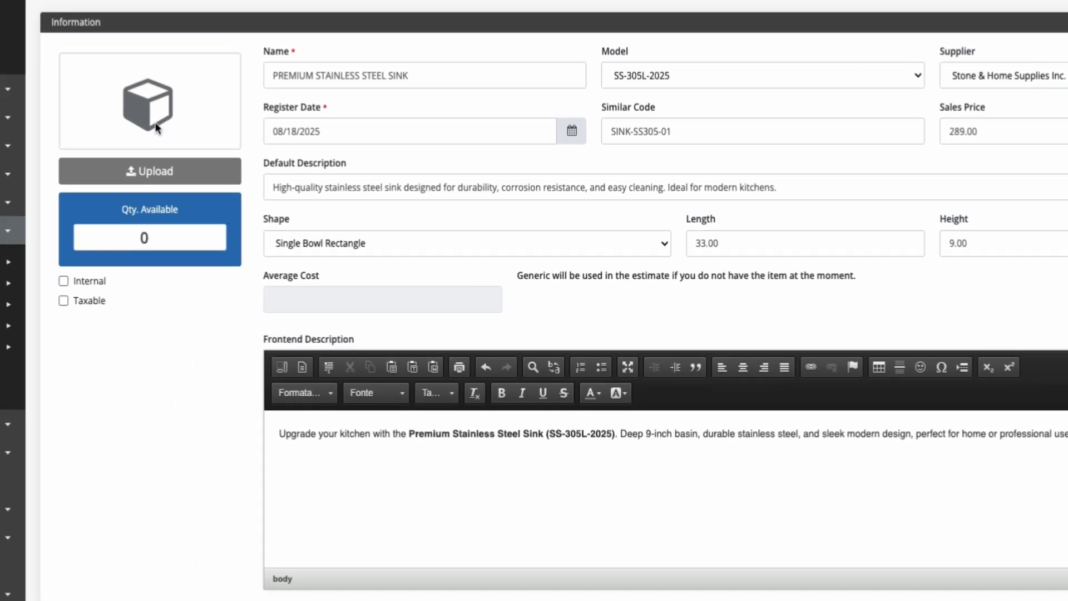
Step: Attach the sink image 61HD6OJHWXL._UF1000,1000_QL80_.jpg and set the available quantity to 145
left_click(166, 170)
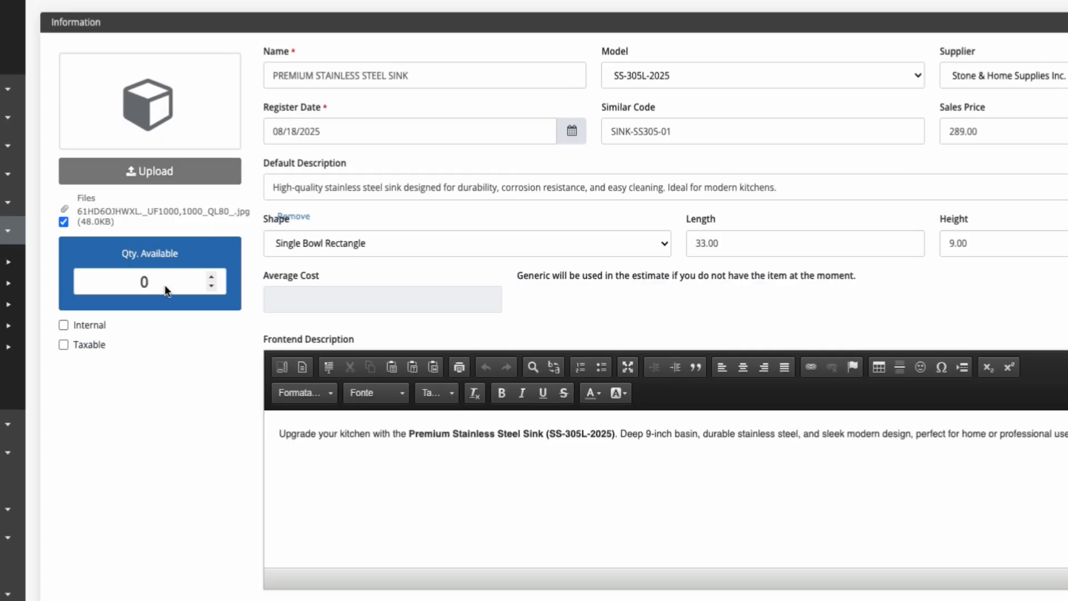
left_click_drag(146, 286, 104, 284)
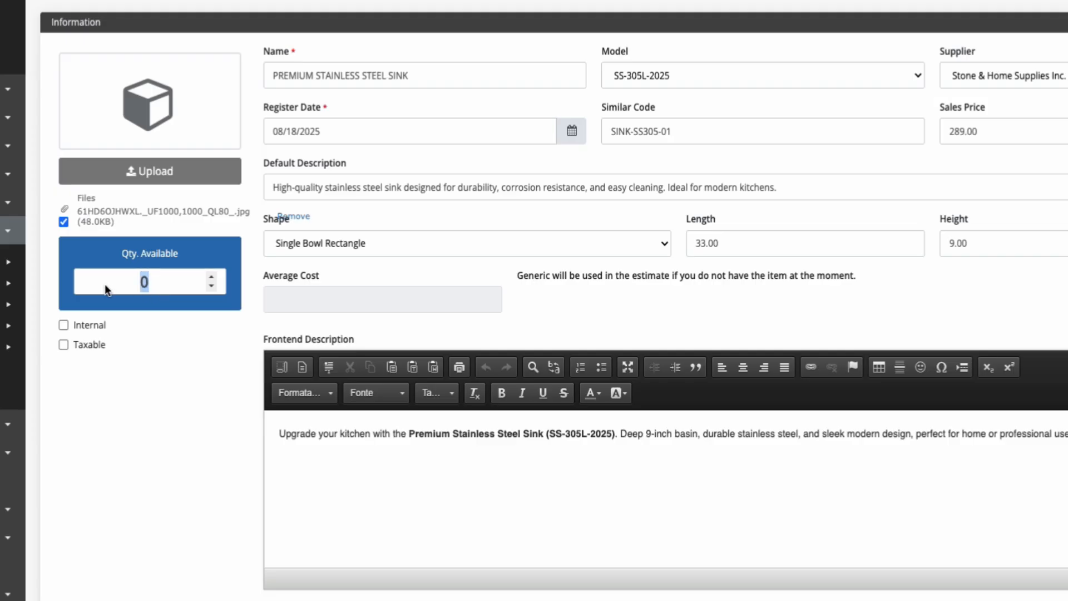
type("145")
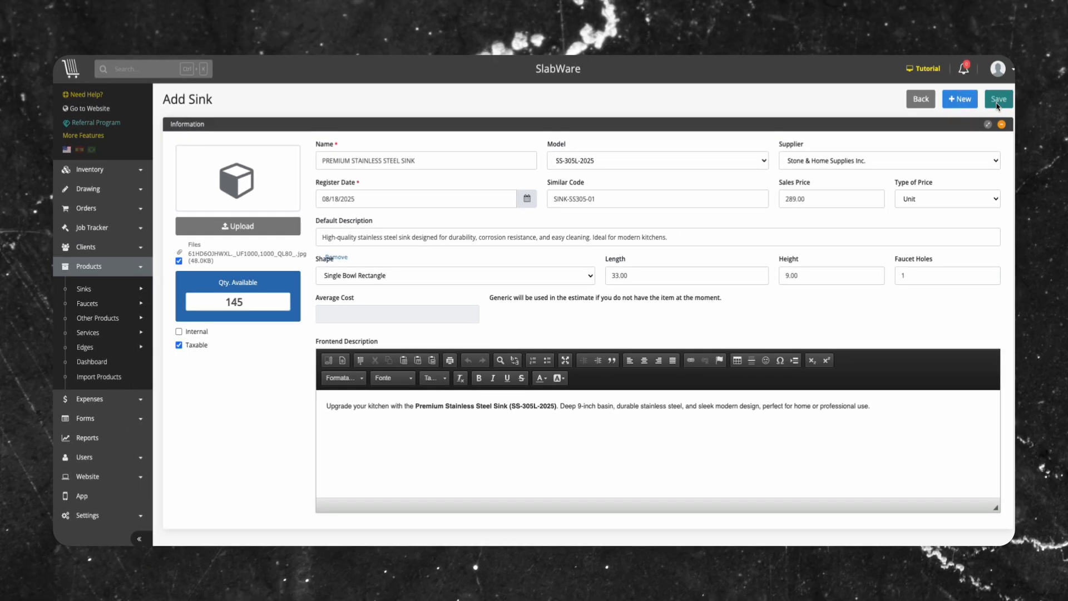
Step: Mark the sink as taxable and save the record
left_click(998, 100)
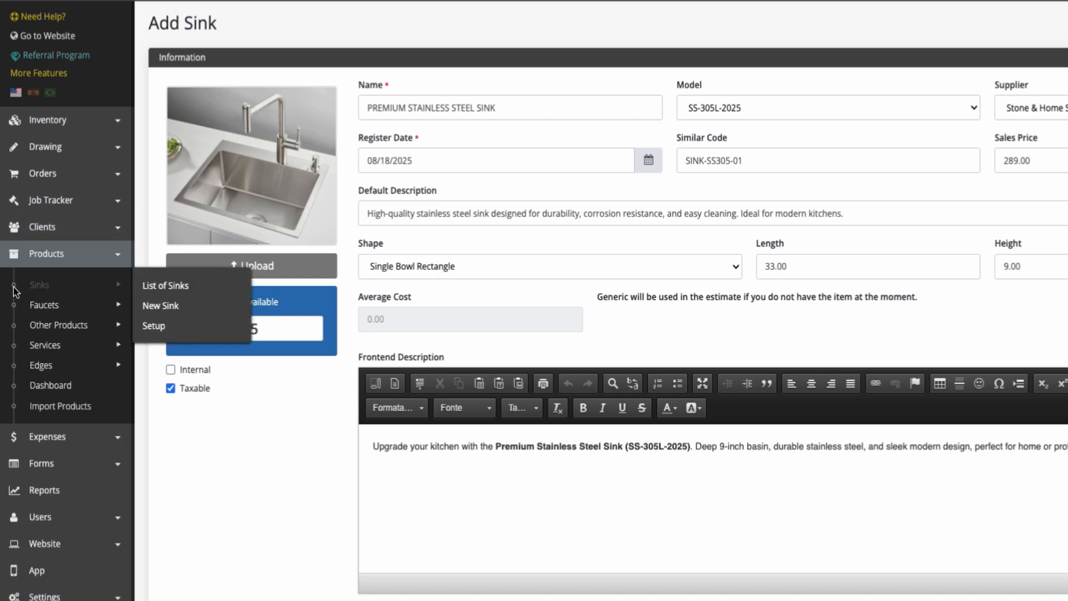
Step: Go to the list of sinks and preview the photo of PREMIUM STAINLESS STEEL SINK, closing the preview when done
mouse_move(76, 285)
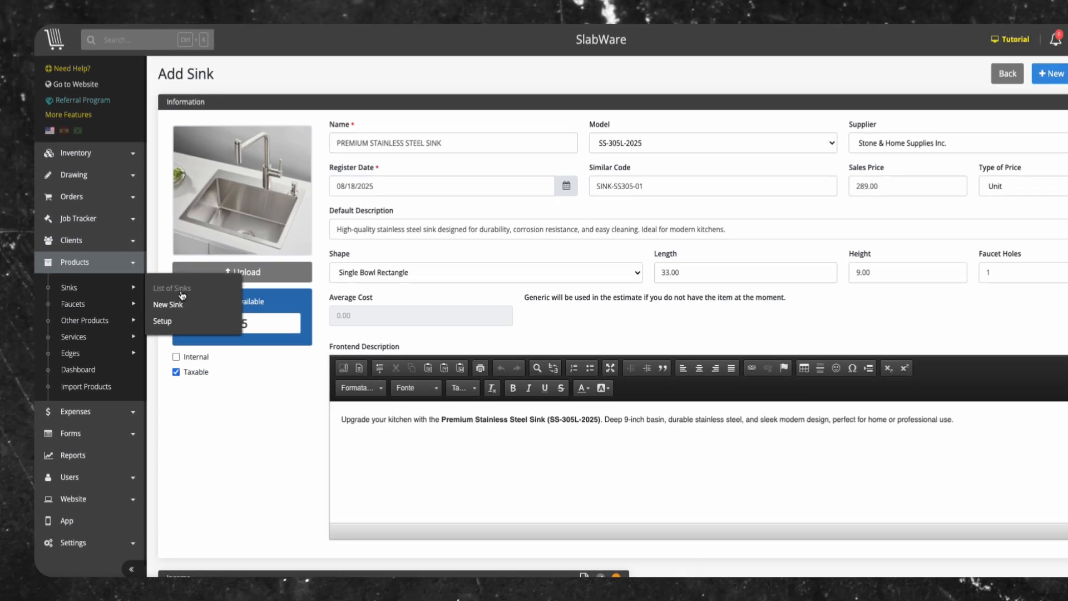
left_click(177, 287)
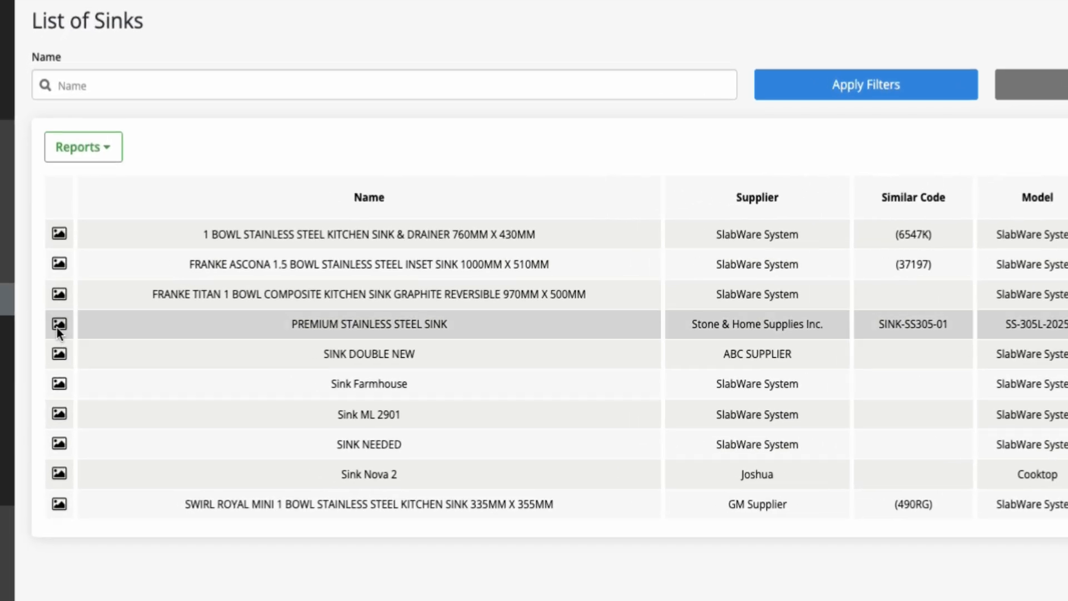
left_click(59, 327)
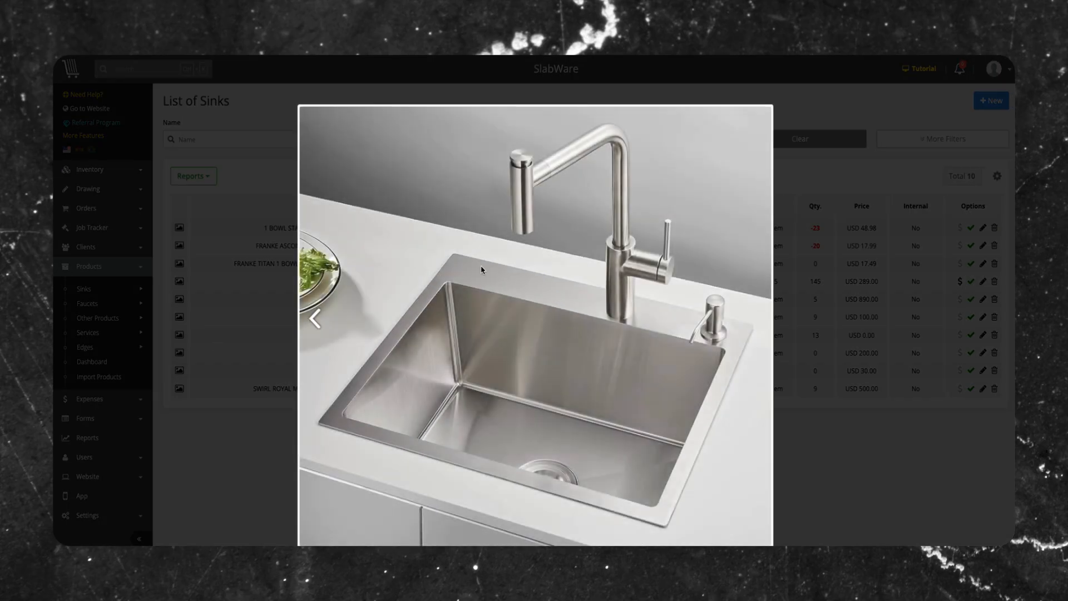
left_click(806, 432)
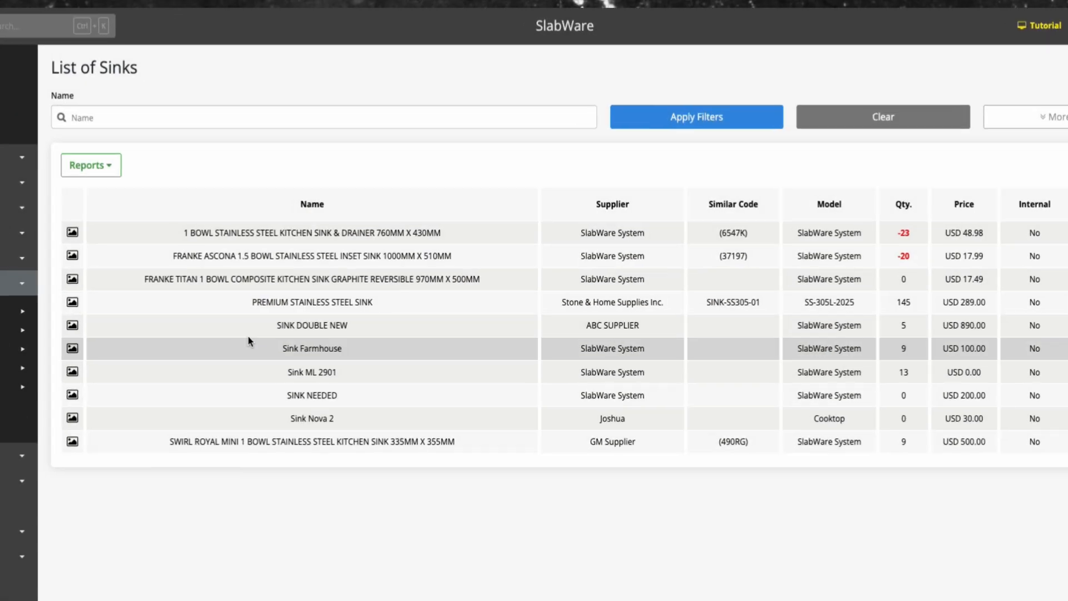
Step: Check the name, supplier, similar code, model, price and taxable mark of PREMIUM STAINLESS STEEL SINK in the list
left_click_drag(256, 297, 437, 305)
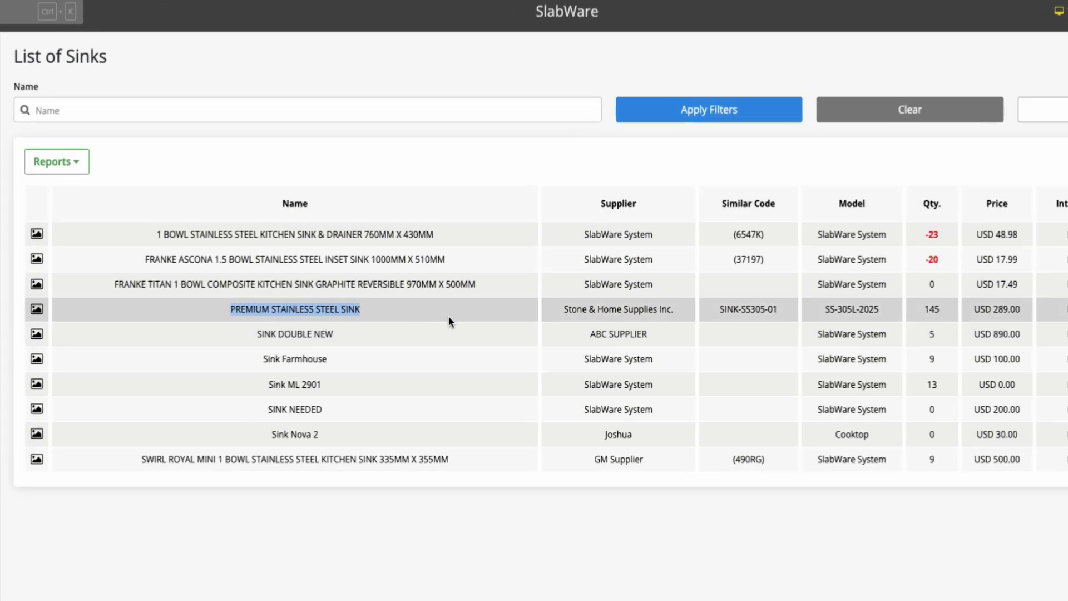
left_click_drag(554, 313, 897, 307)
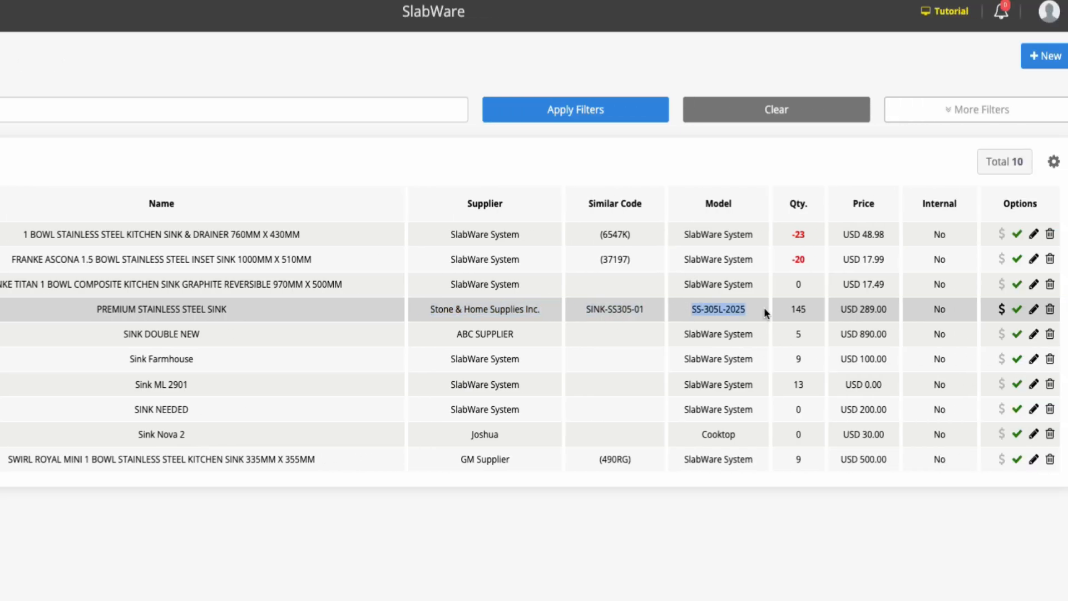
left_click(766, 311)
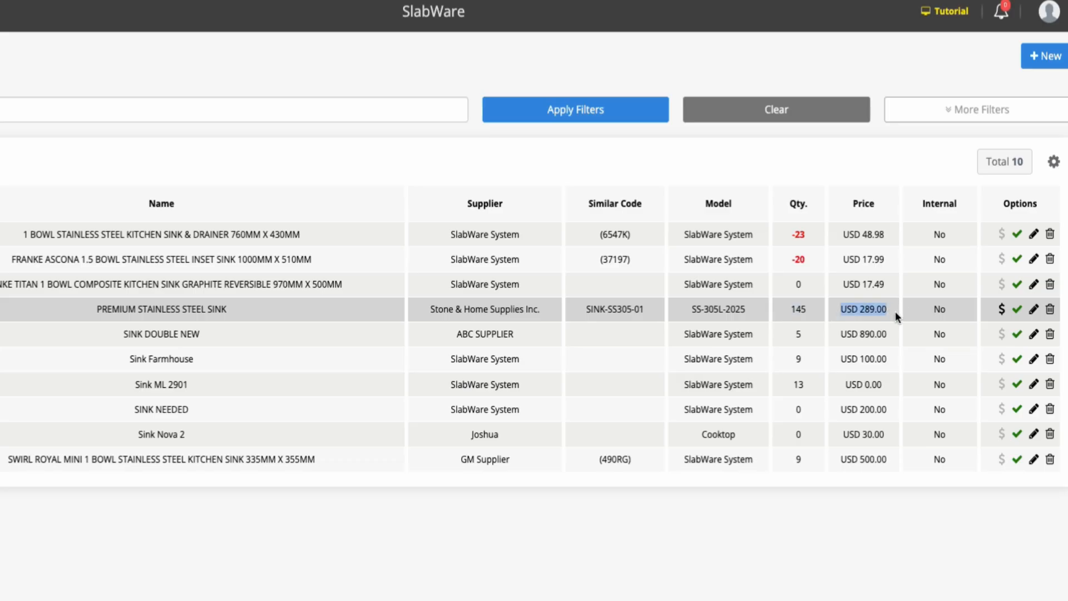
left_click(913, 318)
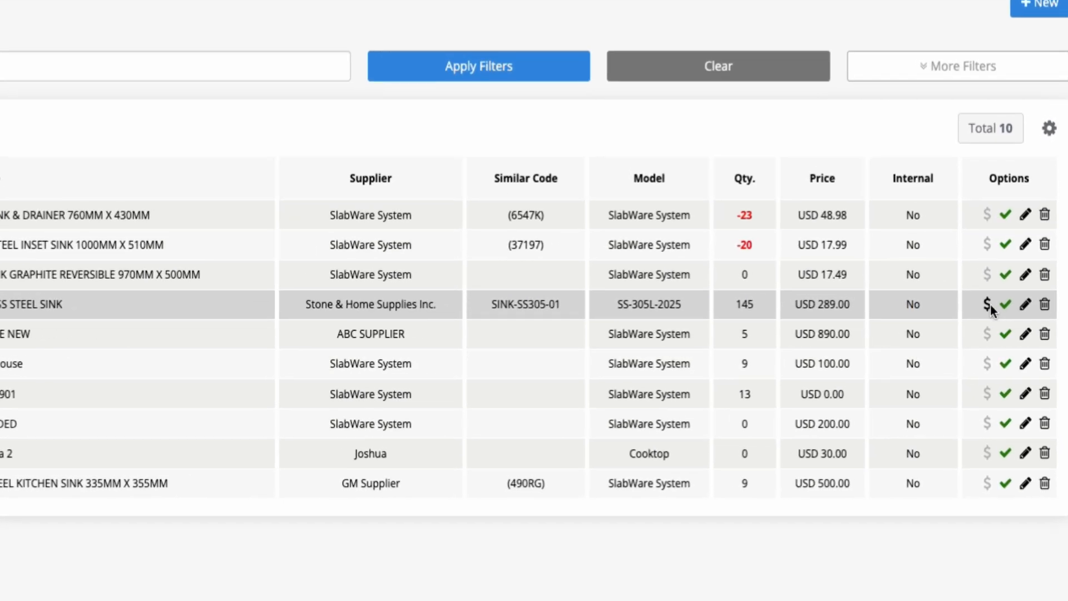
left_click(987, 305)
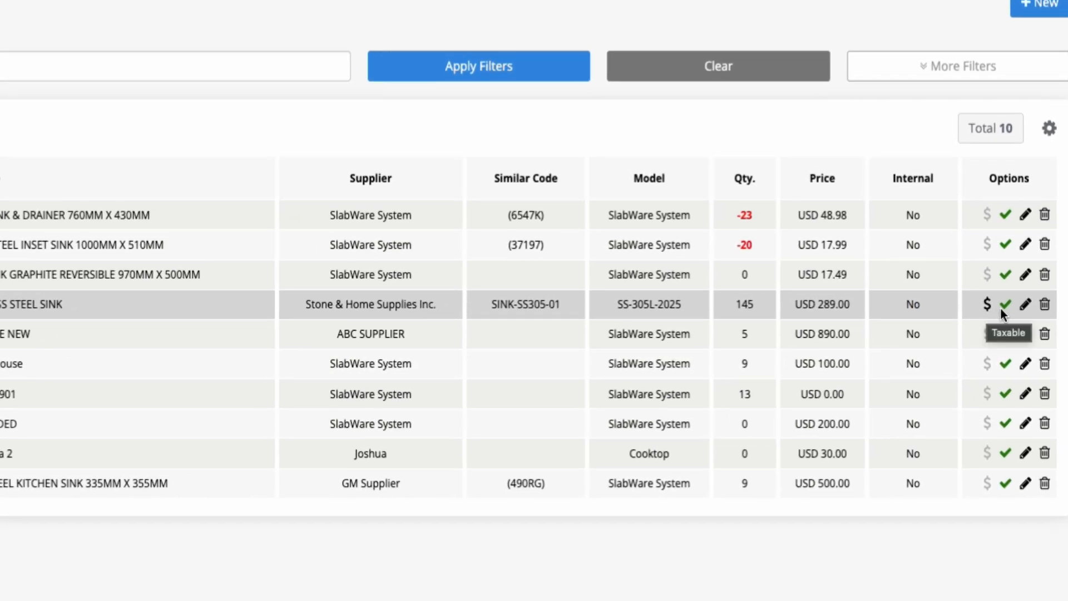
Step: Inactivate PREMIUM STAINLESS STEEL SINK and activate it again, confirming both changes
left_click(1008, 305)
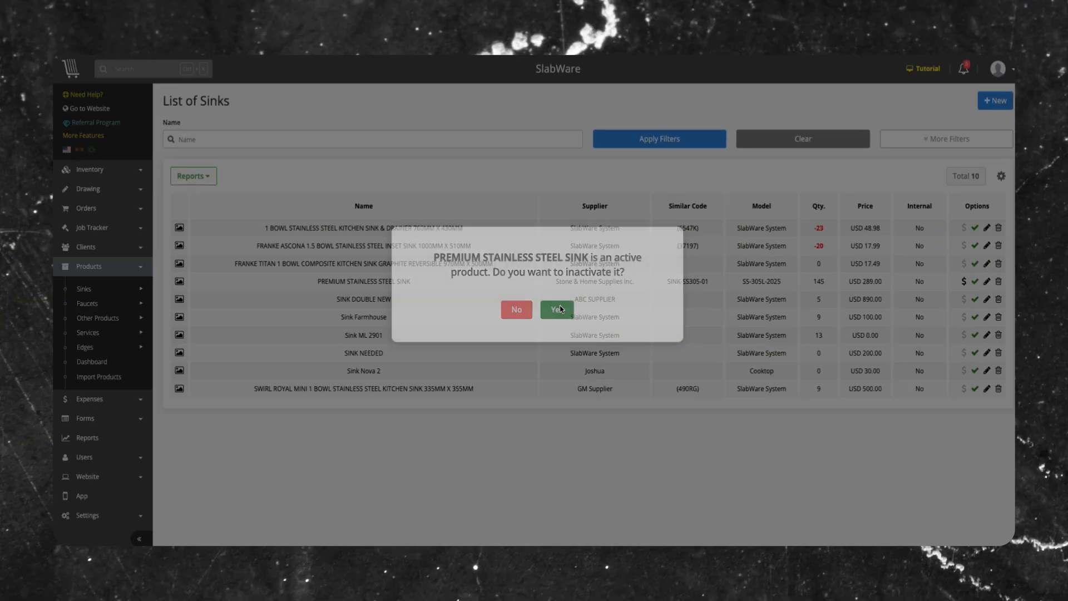
left_click(557, 310)
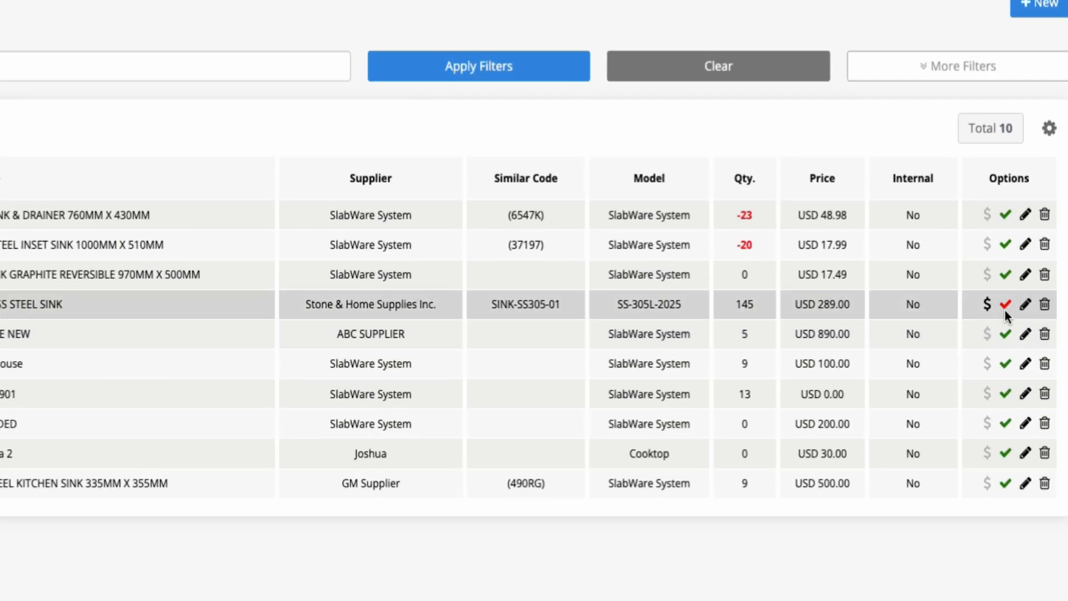
left_click(1005, 305)
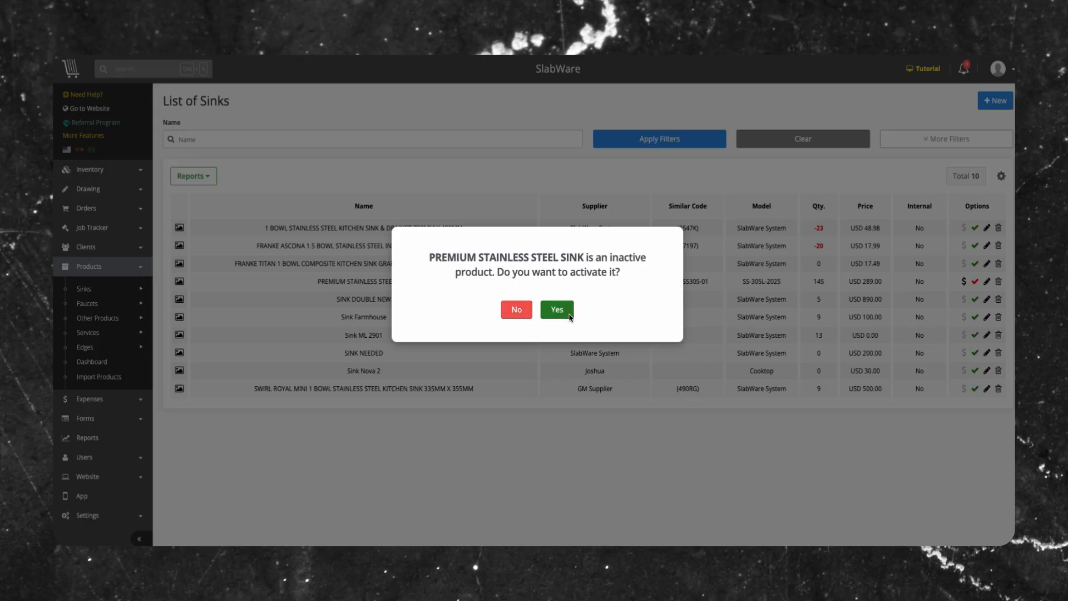
left_click(569, 315)
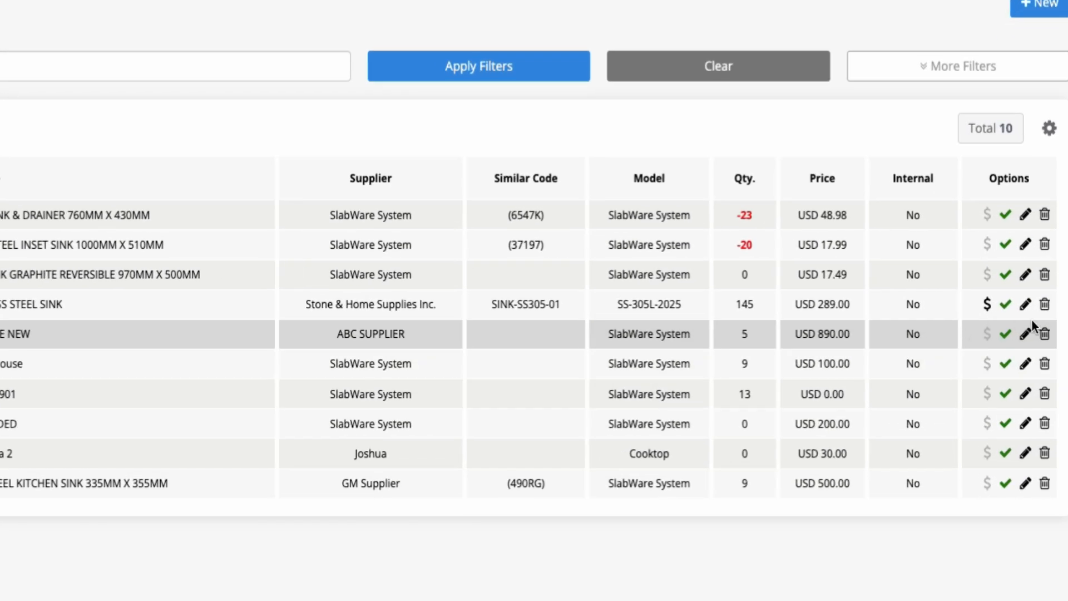
Step: Open the PREMIUM STAINLESS STEEL SINK record and return to the list, and request the sink's deletion but decline the confirmation
left_click(1026, 304)
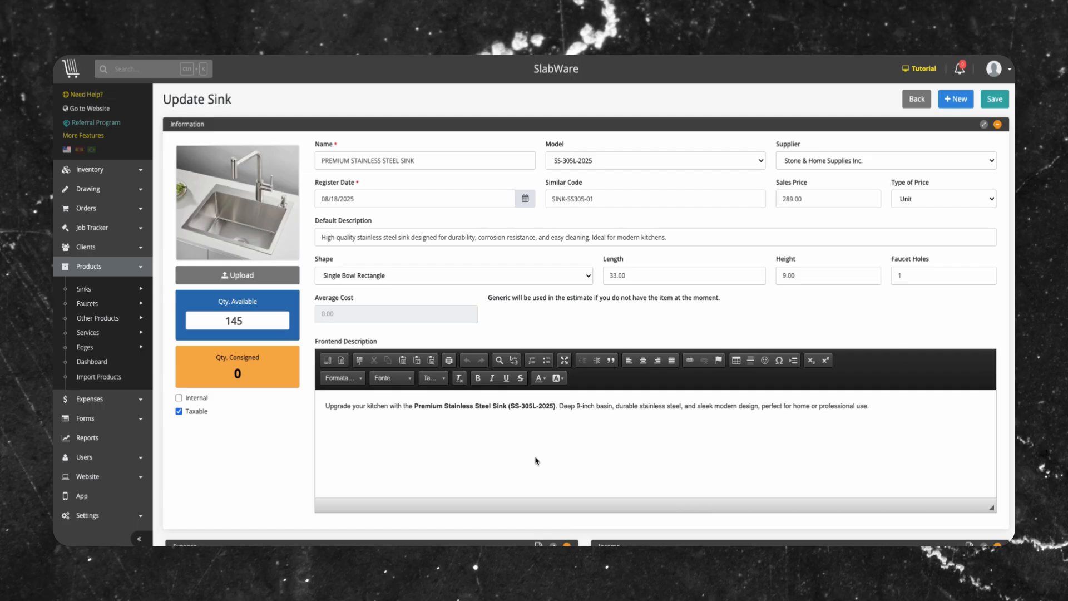
left_click(917, 99)
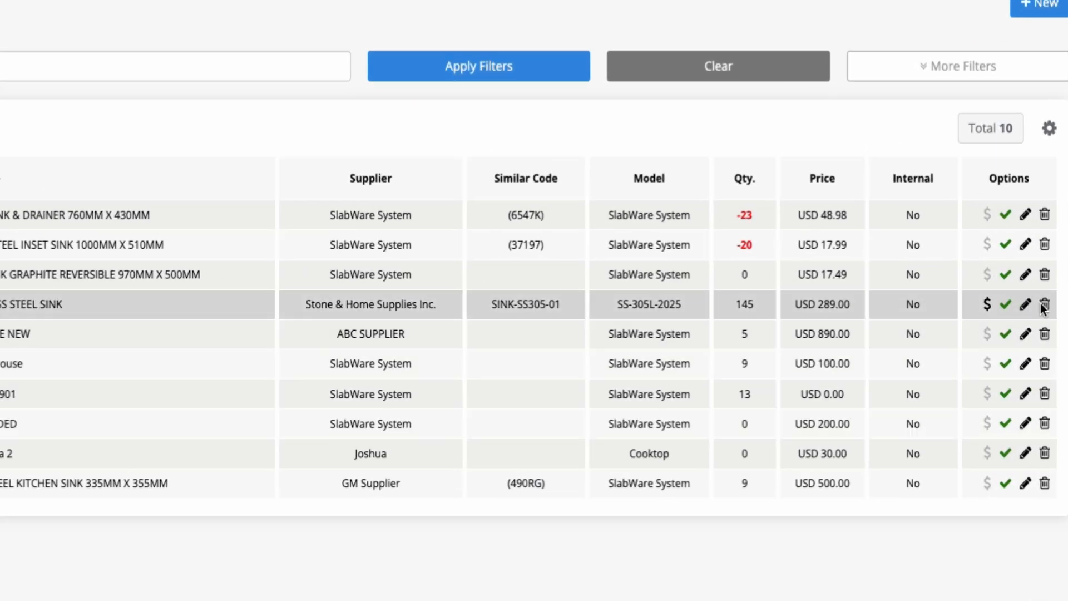
left_click(1045, 305)
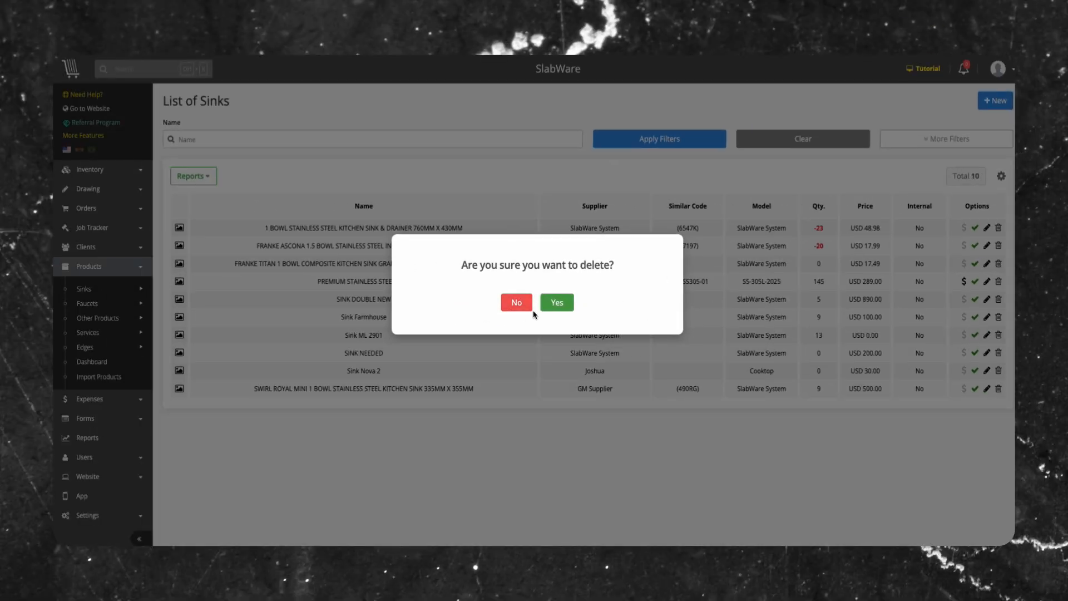
left_click(518, 304)
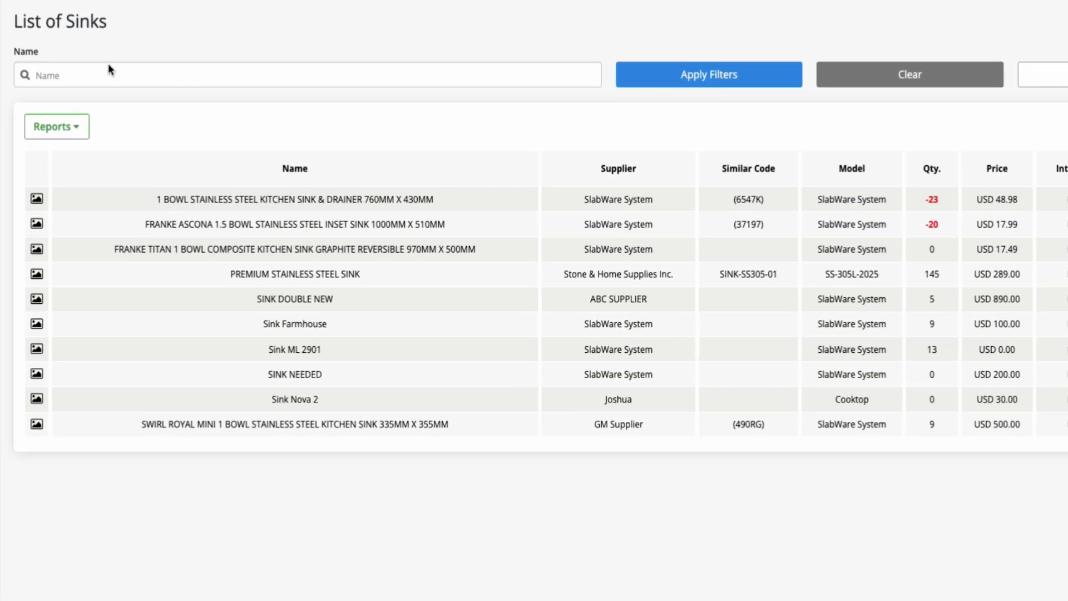
Step: Filter the list of sinks by the name "premi"
left_click(103, 81)
type("premi")
left_click(732, 86)
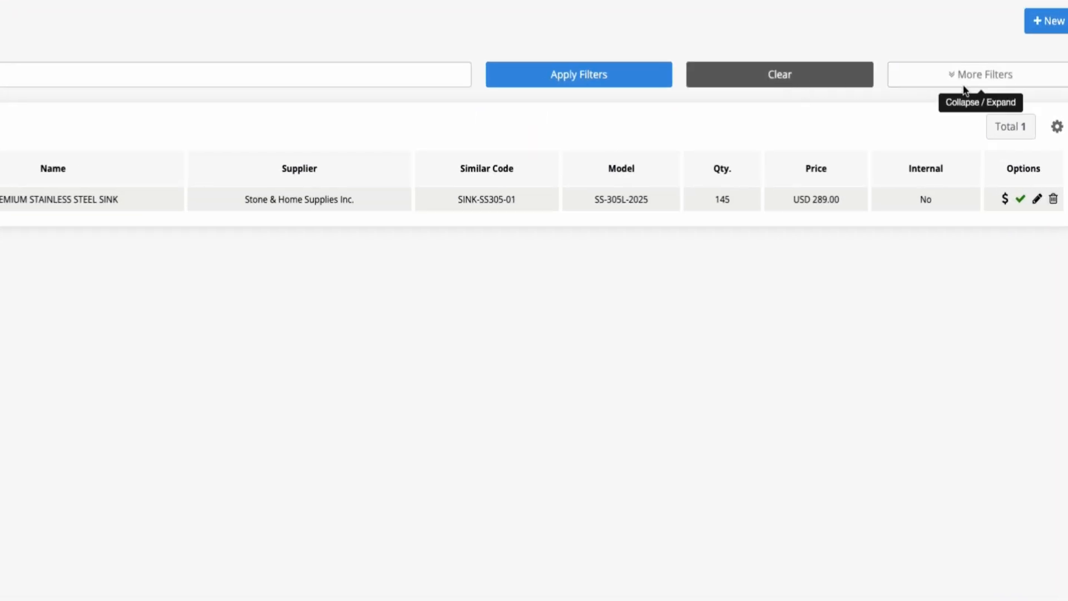
Step: Expand the additional filters and filter the sinks by supplier Stone & Home Supplies Inc. and model SS-305L-2025
left_click(979, 74)
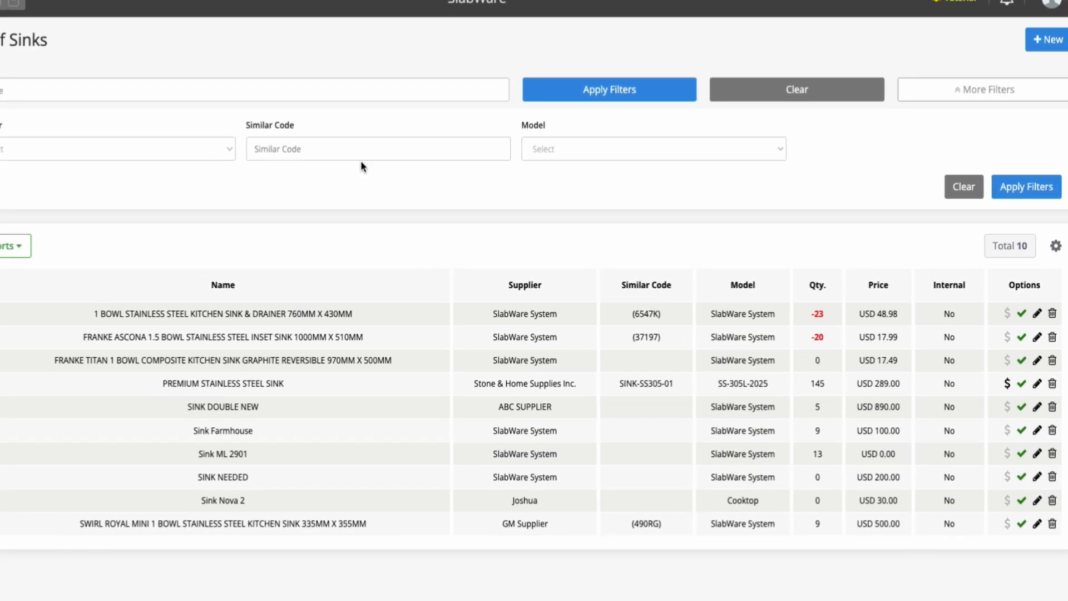
left_click(67, 160)
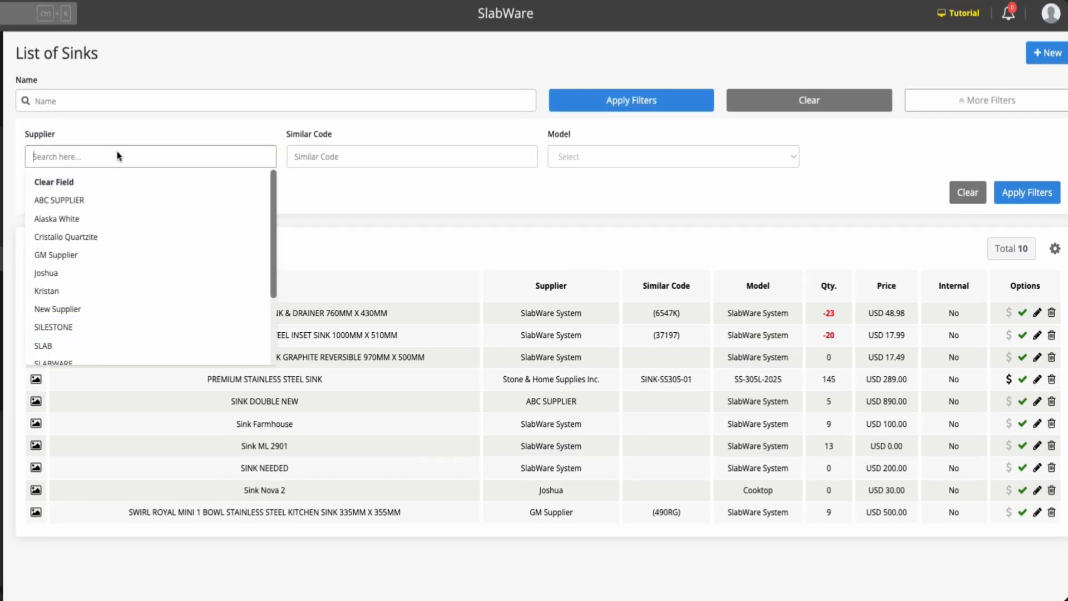
left_click(362, 160)
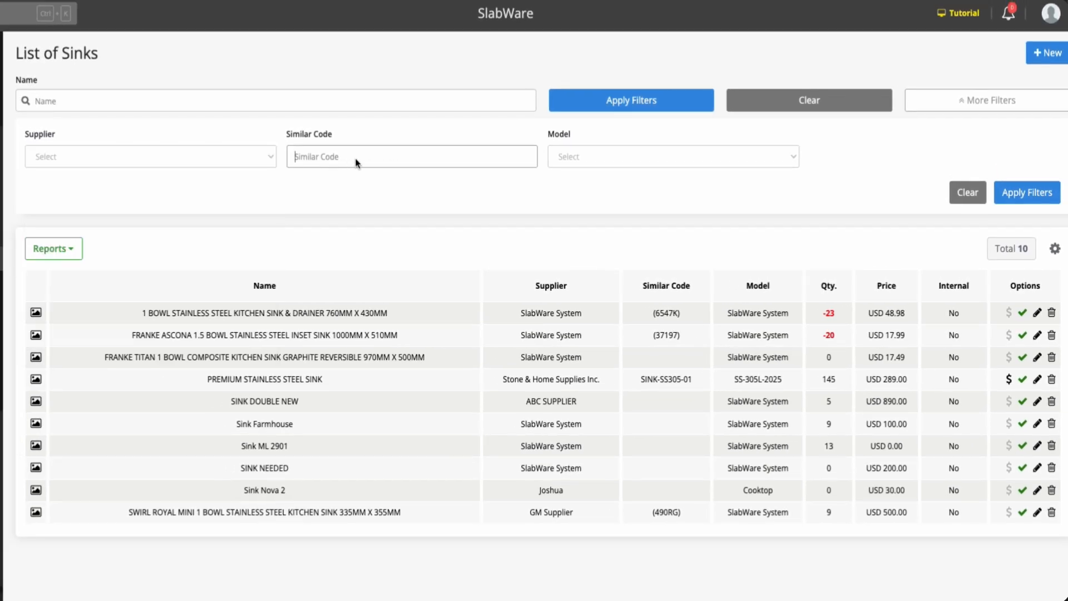
left_click(573, 157)
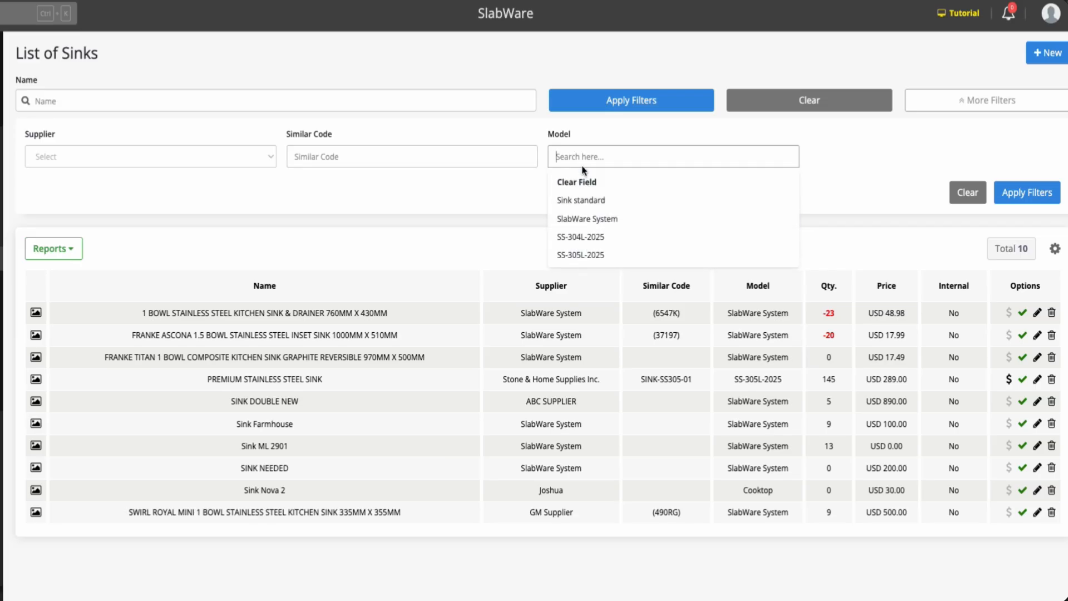
left_click(396, 141)
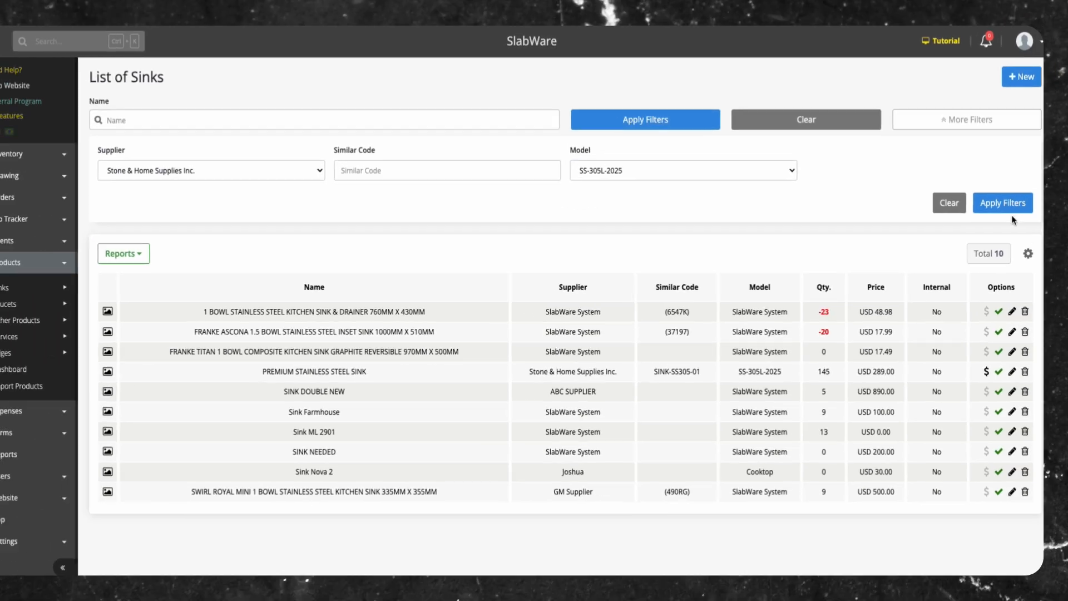
left_click(1009, 207)
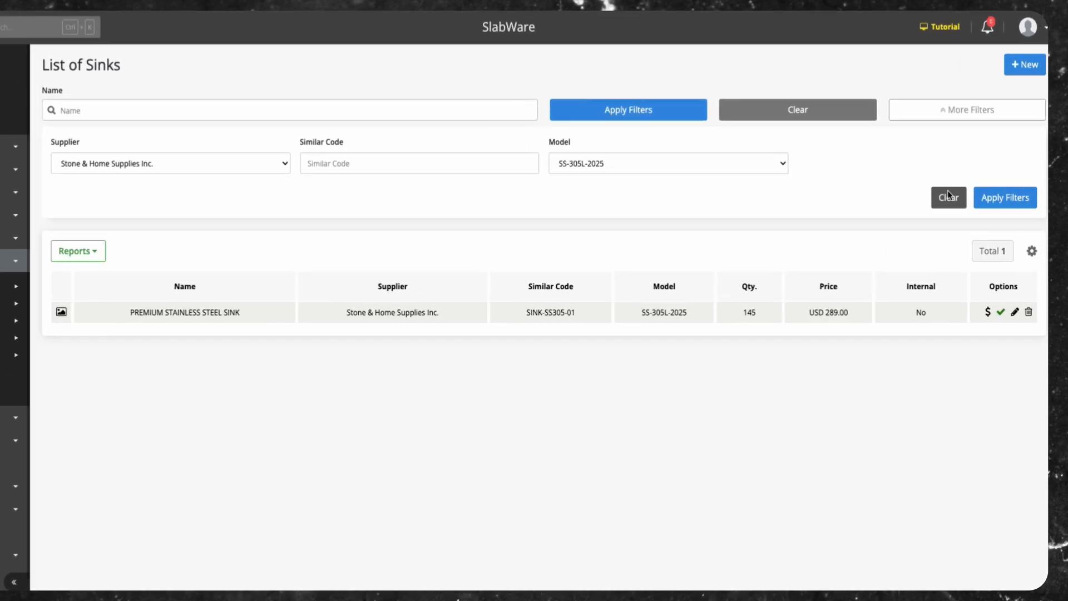
Step: Clear the filters and filter the sinks by supplier Stone & Home Supplies Inc. alone
left_click(955, 194)
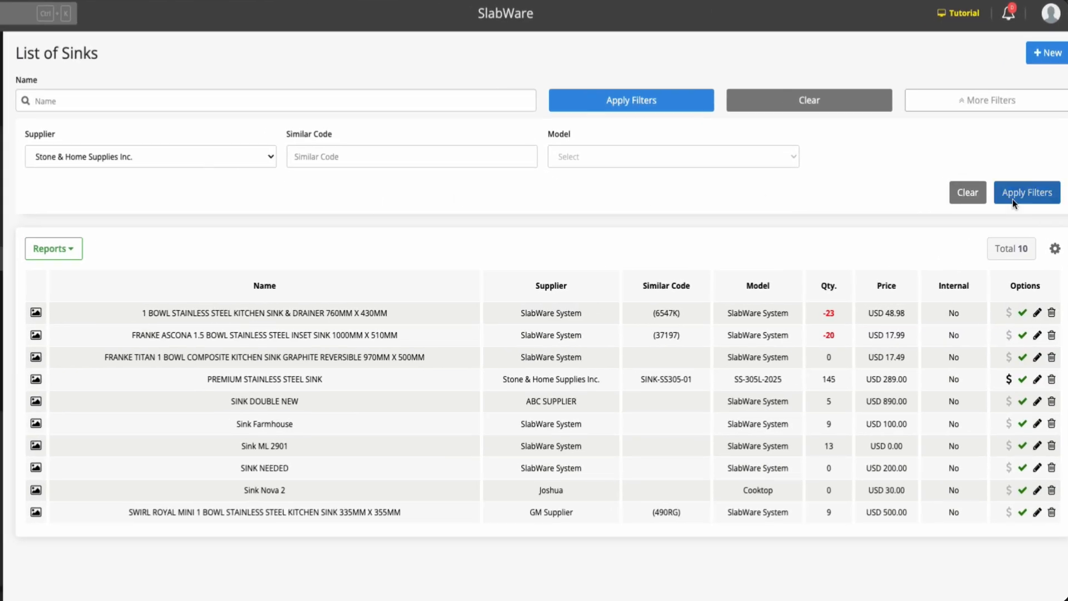
left_click(1003, 202)
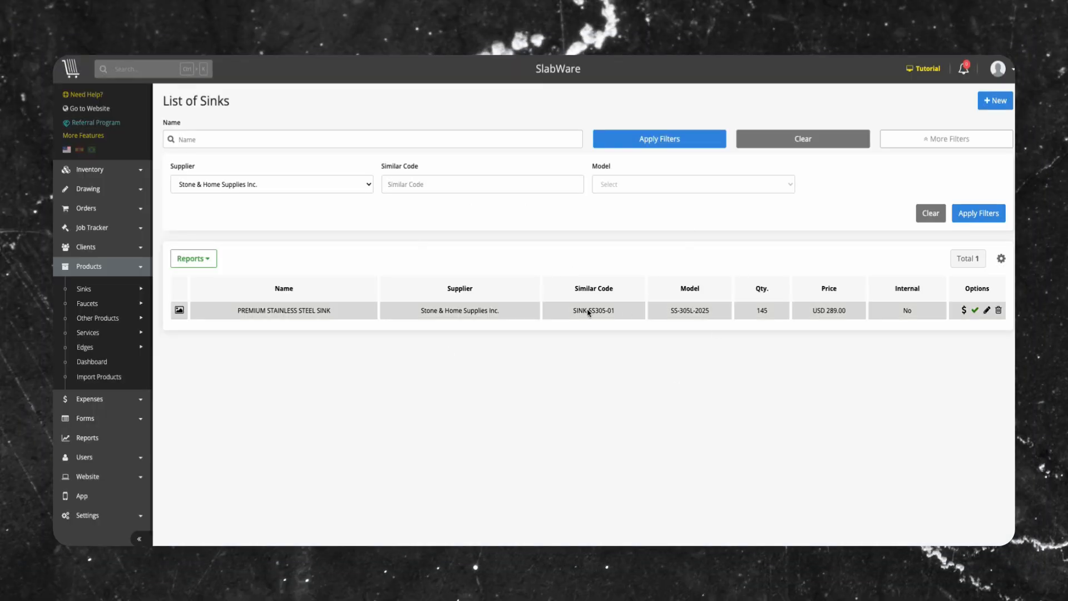
Step: Reload the full list of sinks, open the PREMIUM STAINLESS STEEL SINK record and open the bill in its expense history
mouse_move(85, 289)
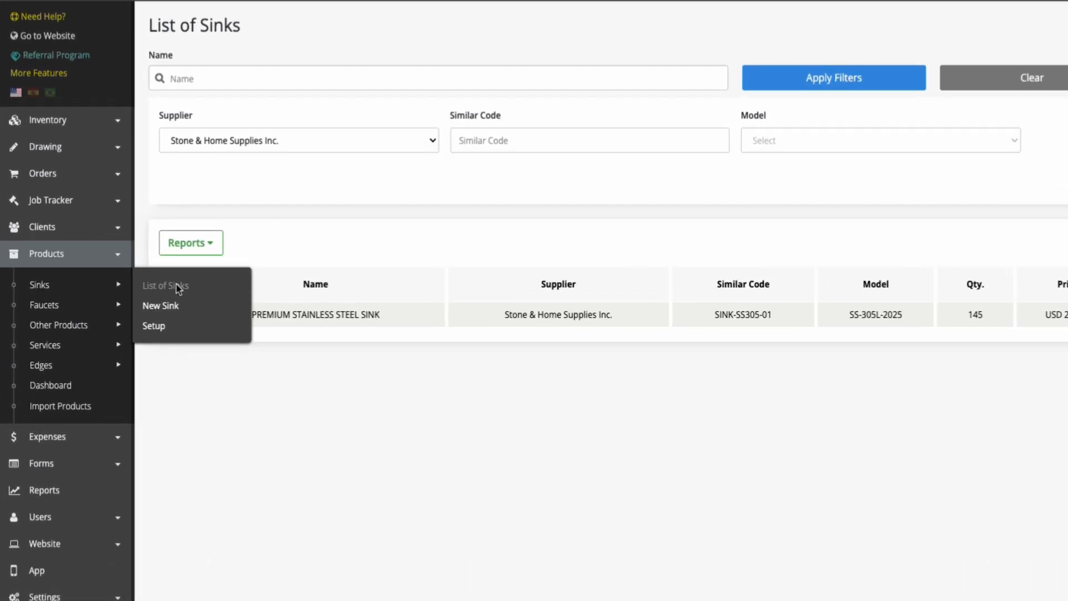
left_click(178, 287)
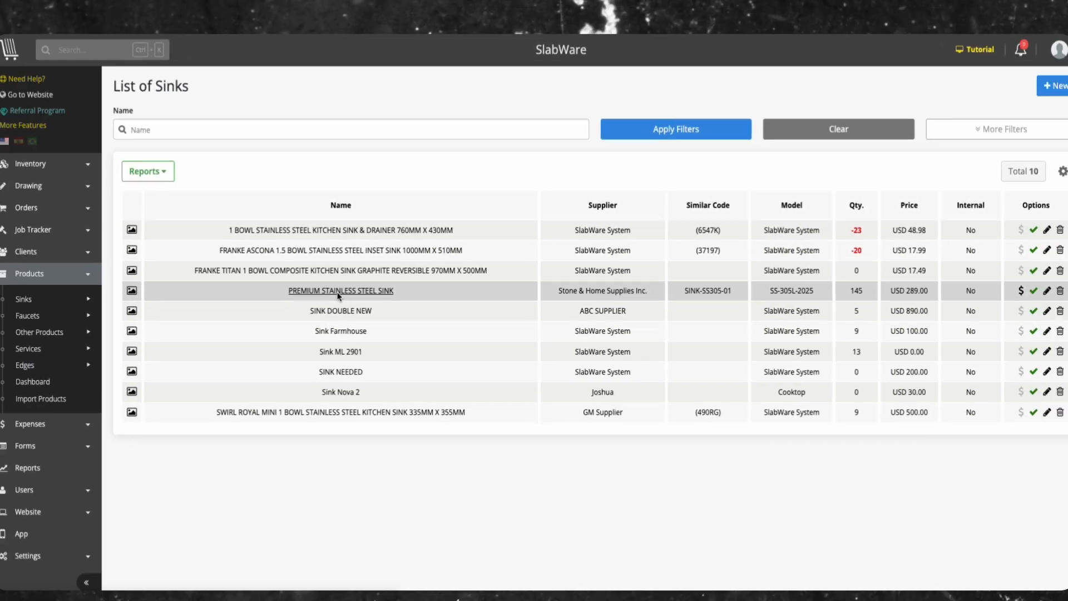
left_click(292, 310)
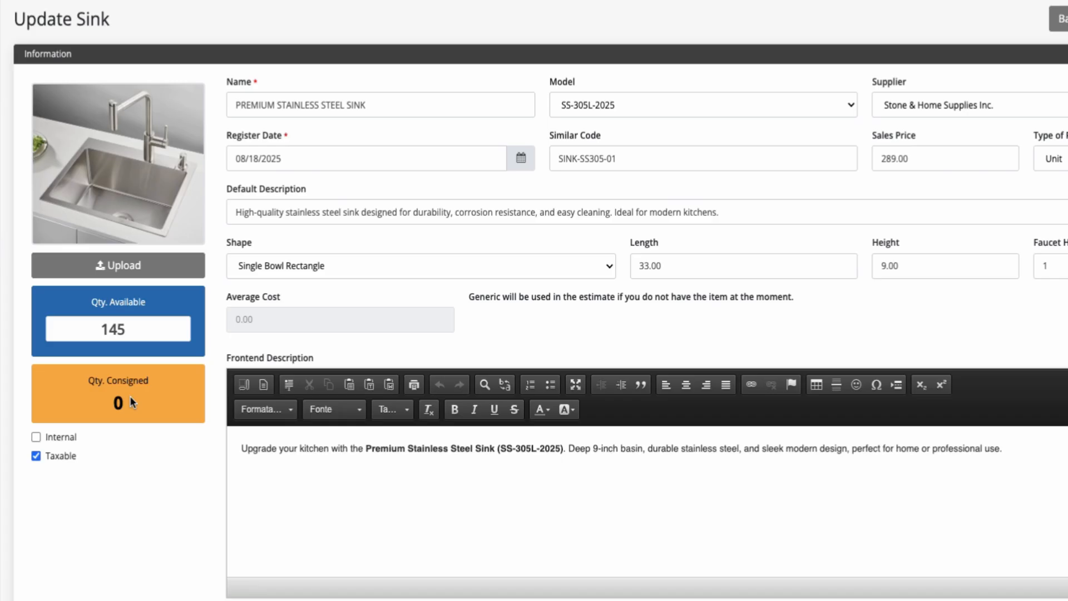
scroll(131, 400, "down", 2)
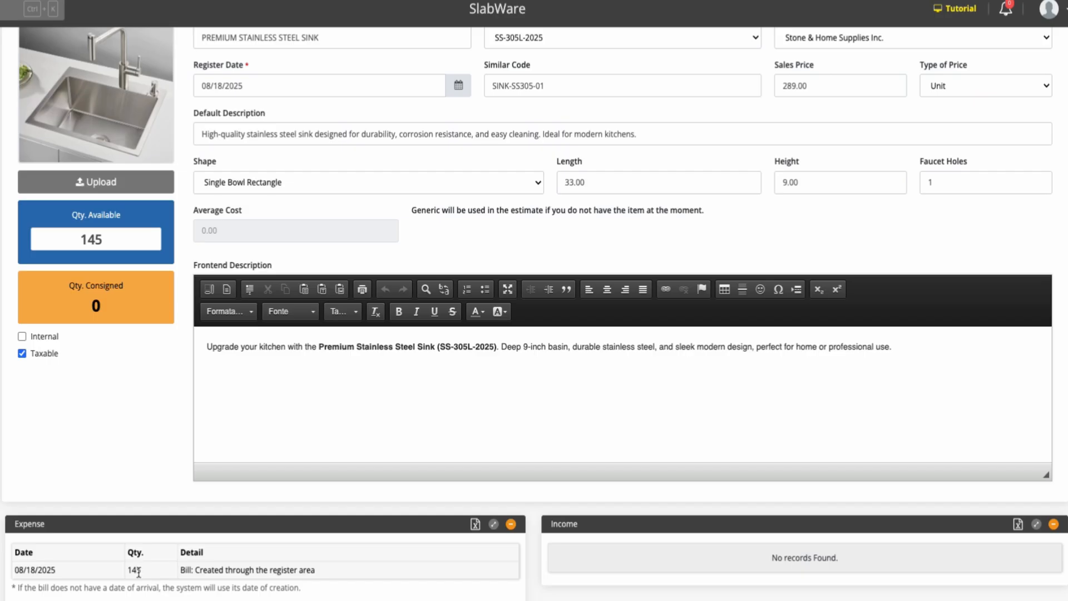
left_click(238, 572)
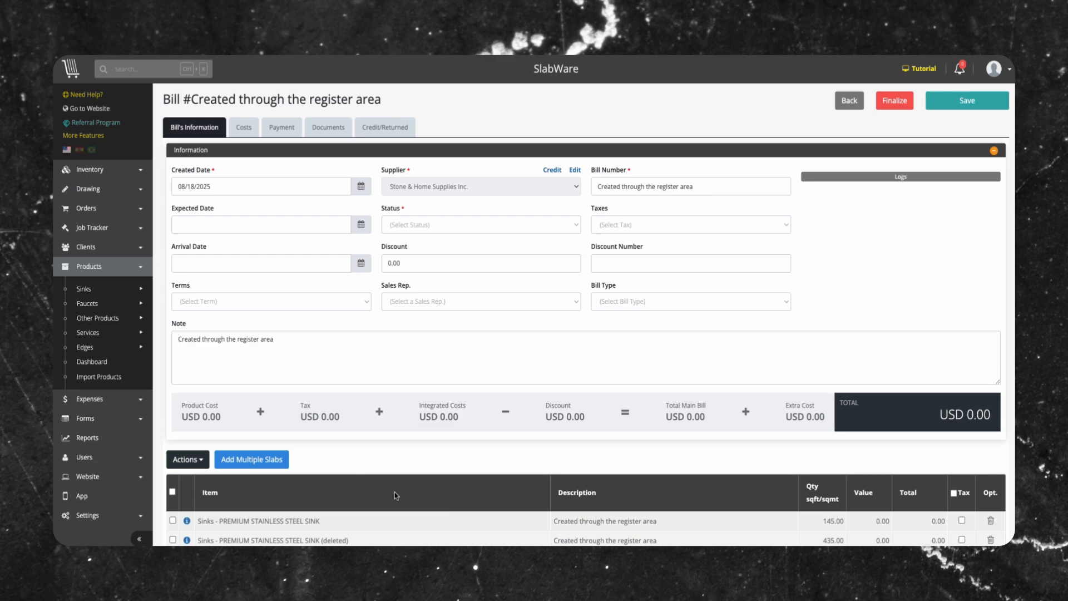
Step: Set the bill number to GC-4500-BL, status arrived, arrival date 08/18/2025, discount 10.00, Florida (6.00%) tax and sink value 220.00, and save the bill
left_click(719, 189)
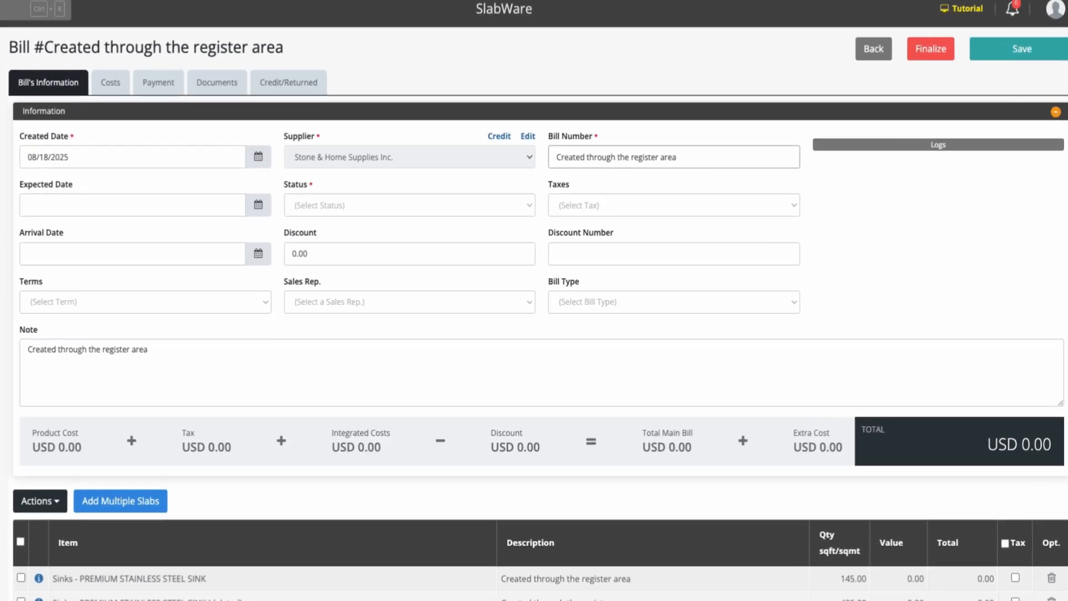
key("ctrl+a")
type("GC-4500-BL")
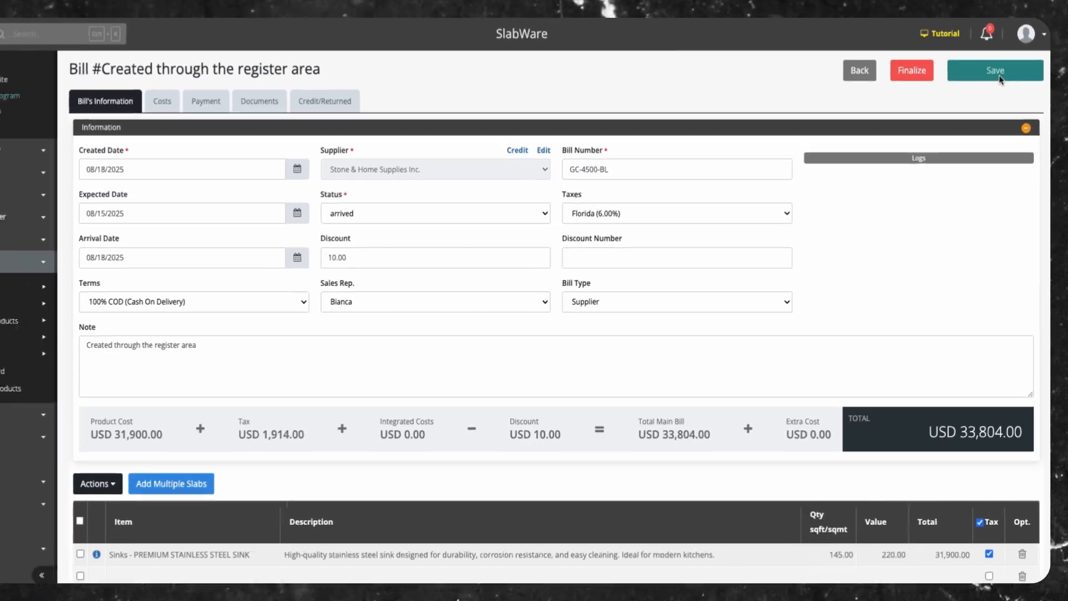
left_click(996, 73)
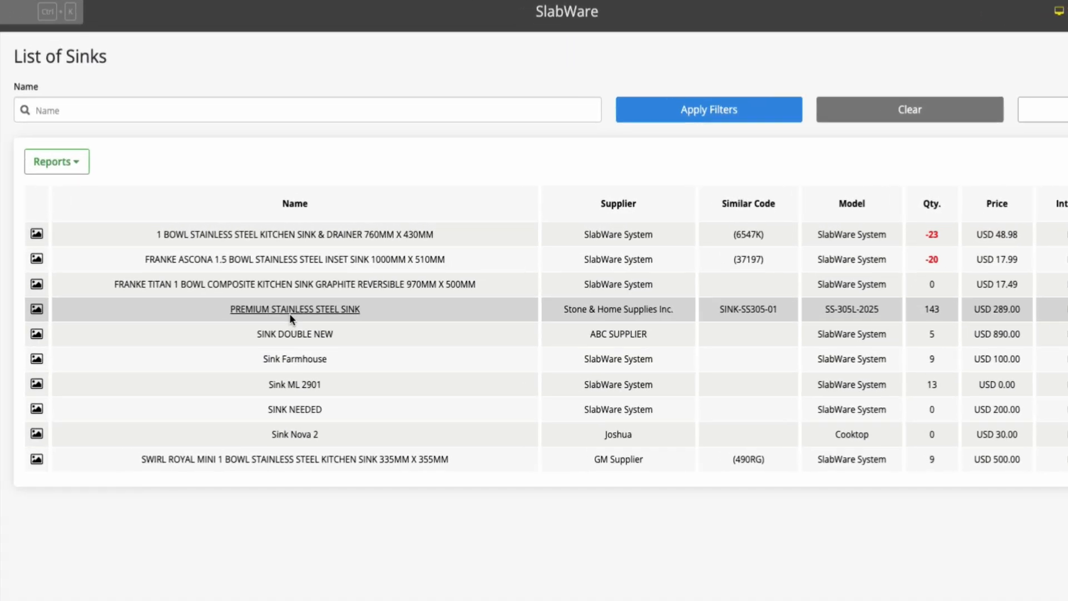
Step: Open the PREMIUM STAINLESS STEEL SINK record, open the invoice in its income history and put the invoice's area #1 into editing
left_click(289, 309)
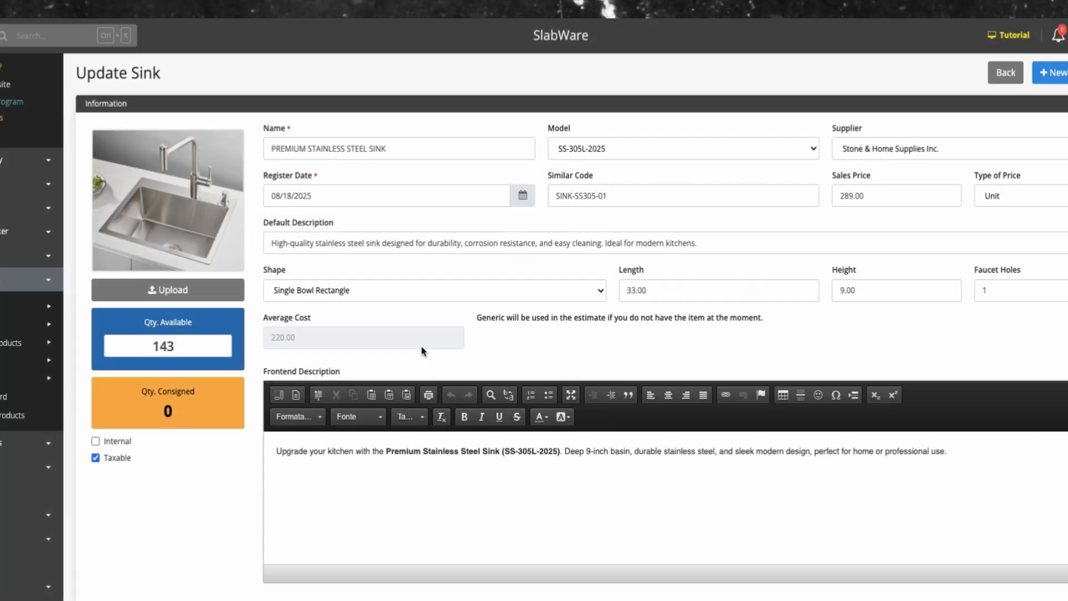
scroll(748, 464, "down", 2)
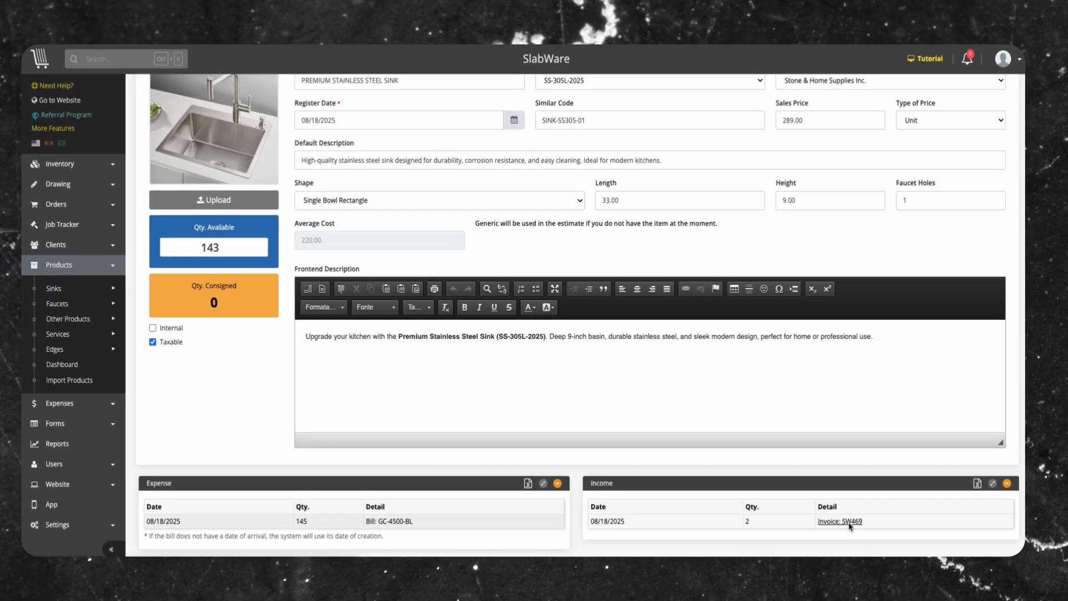
left_click(864, 573)
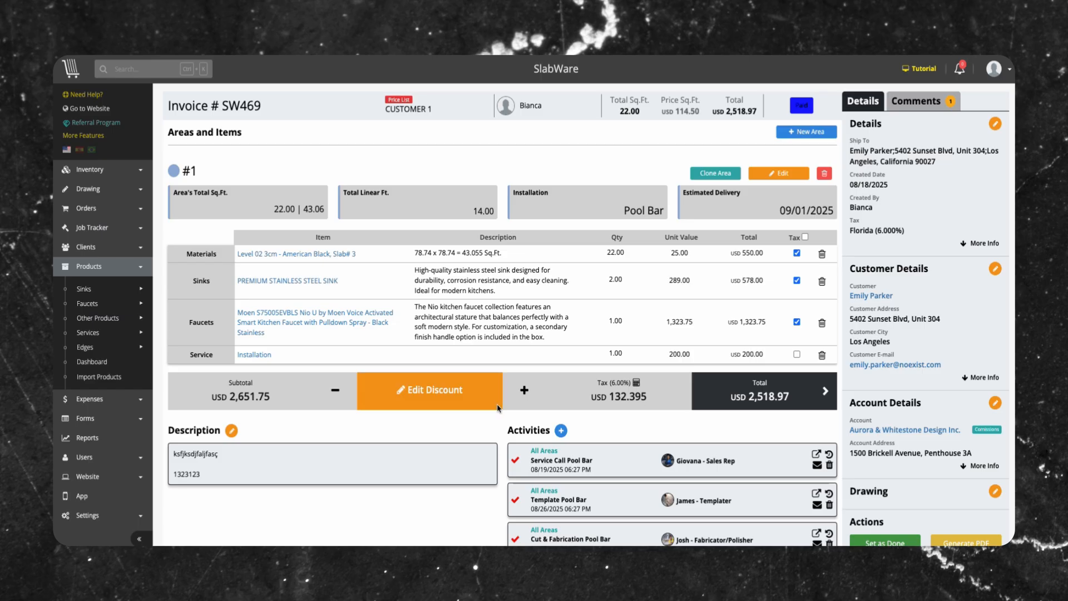
left_click(469, 392)
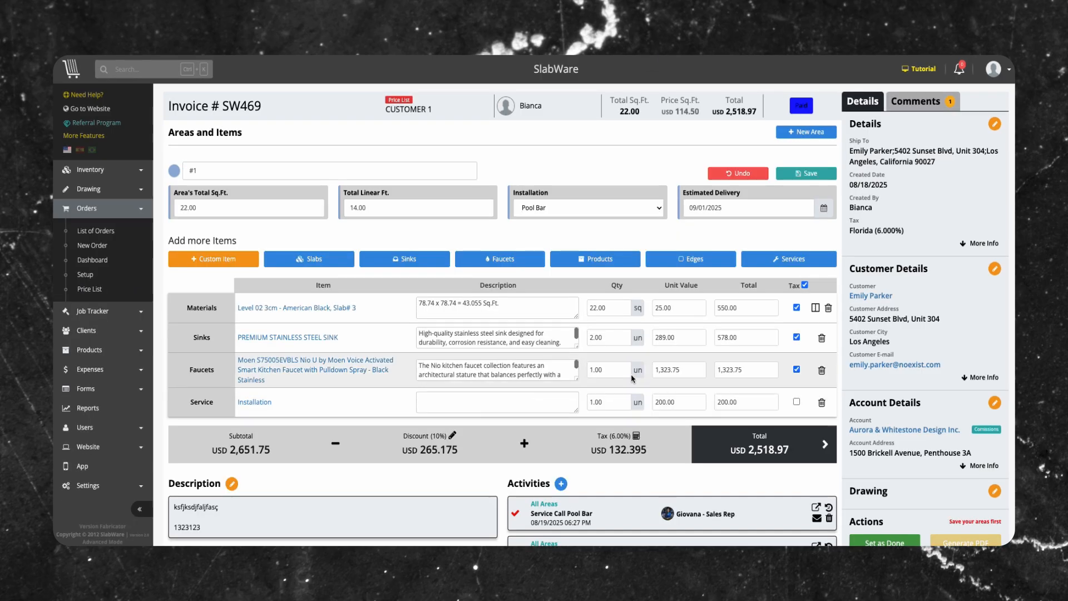
Step: View the details of PREMIUM STAINLESS STEEL SINK on the public website's Sinks page
scroll(791, 231, "down", 1)
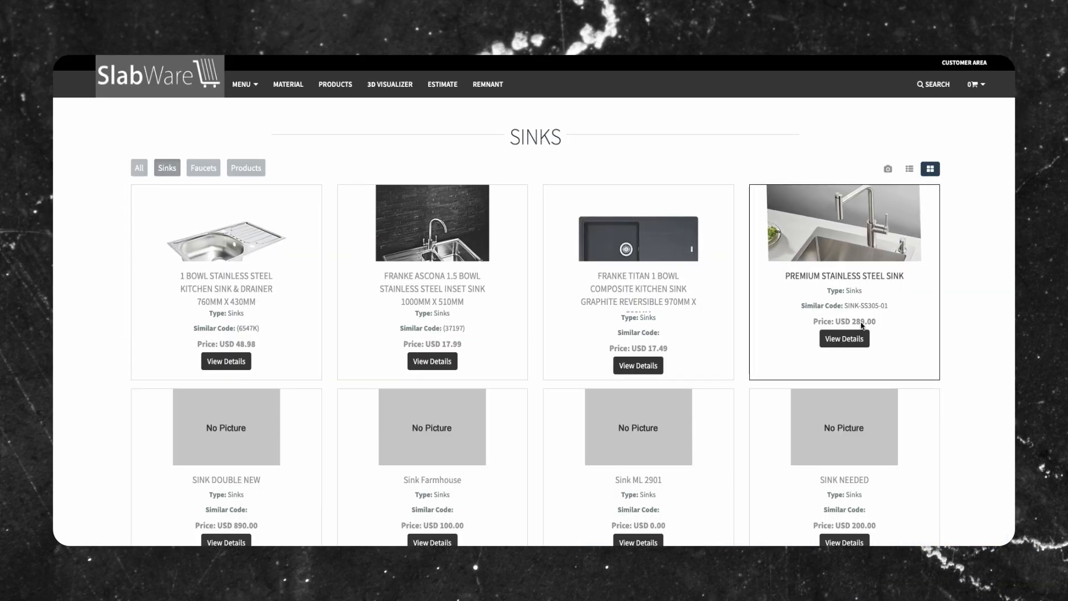
left_click(854, 339)
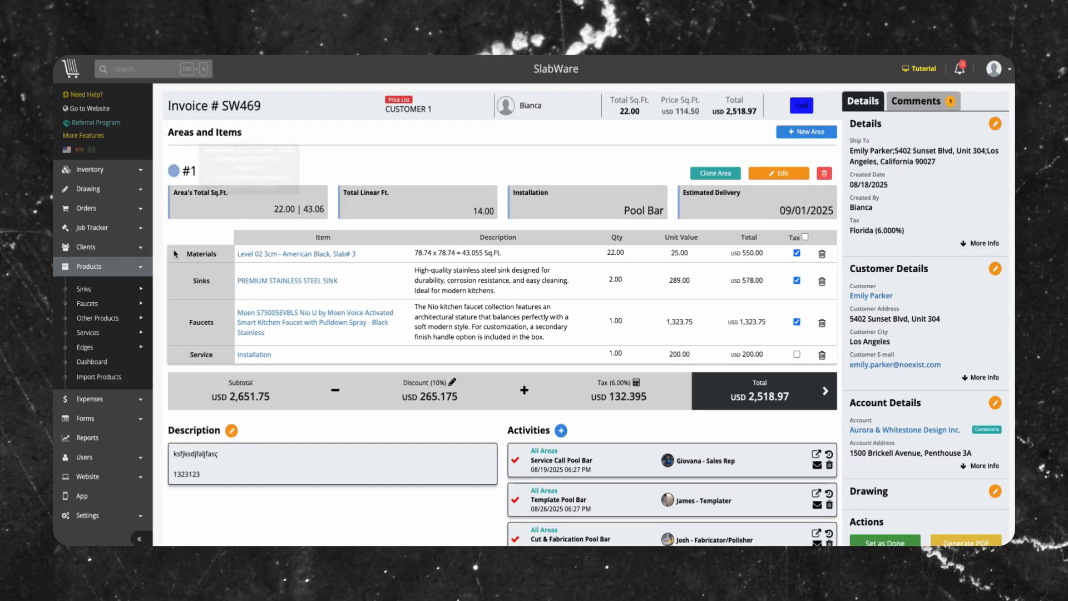
Step: Open the setup page for sinks that holds the list of sink models
mouse_move(166, 285)
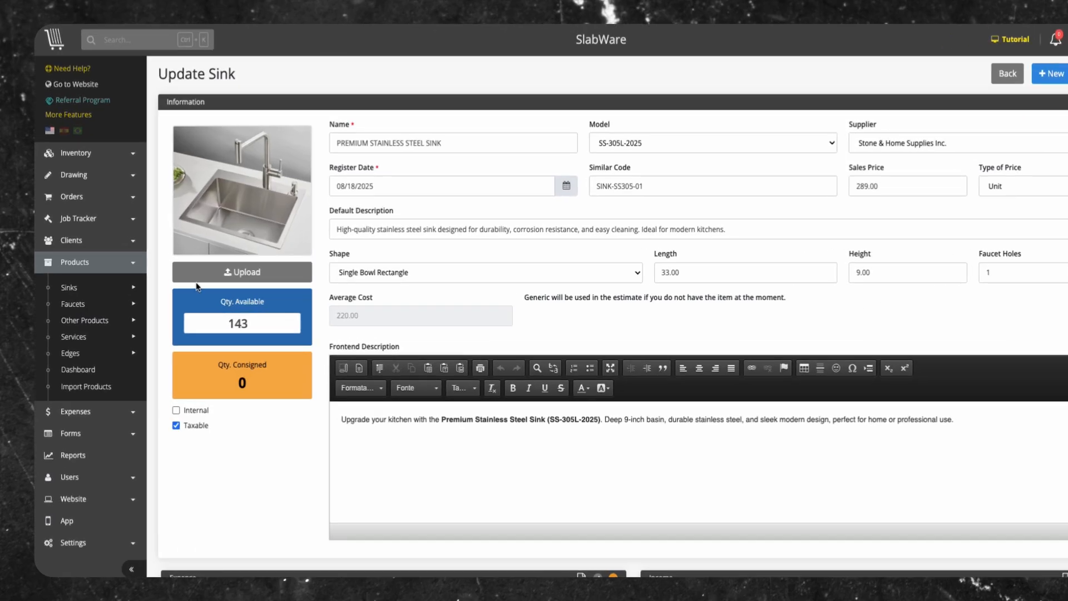
mouse_move(113, 289)
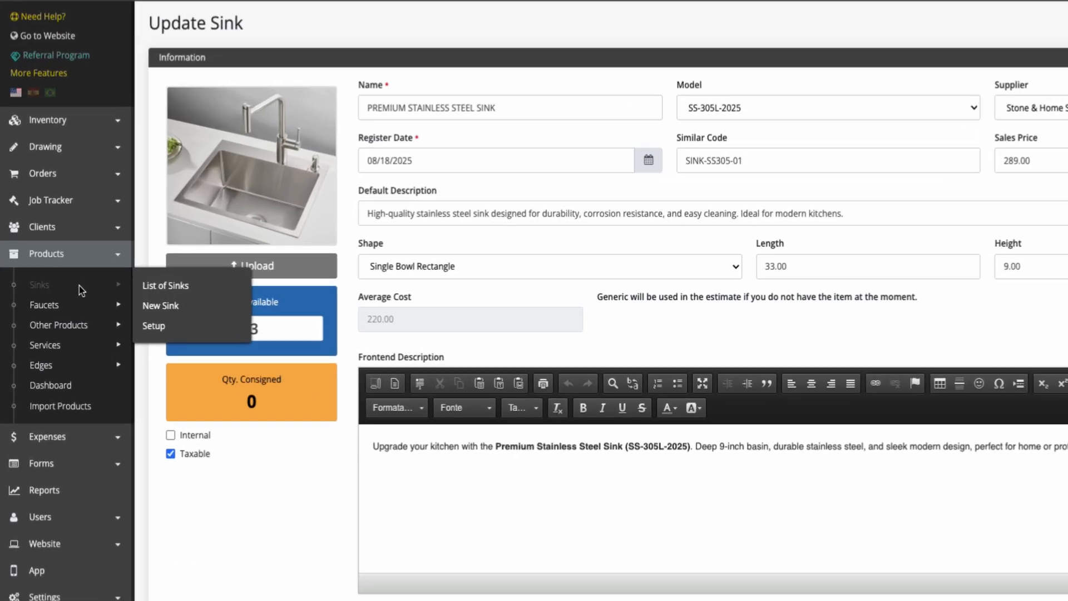
left_click(160, 325)
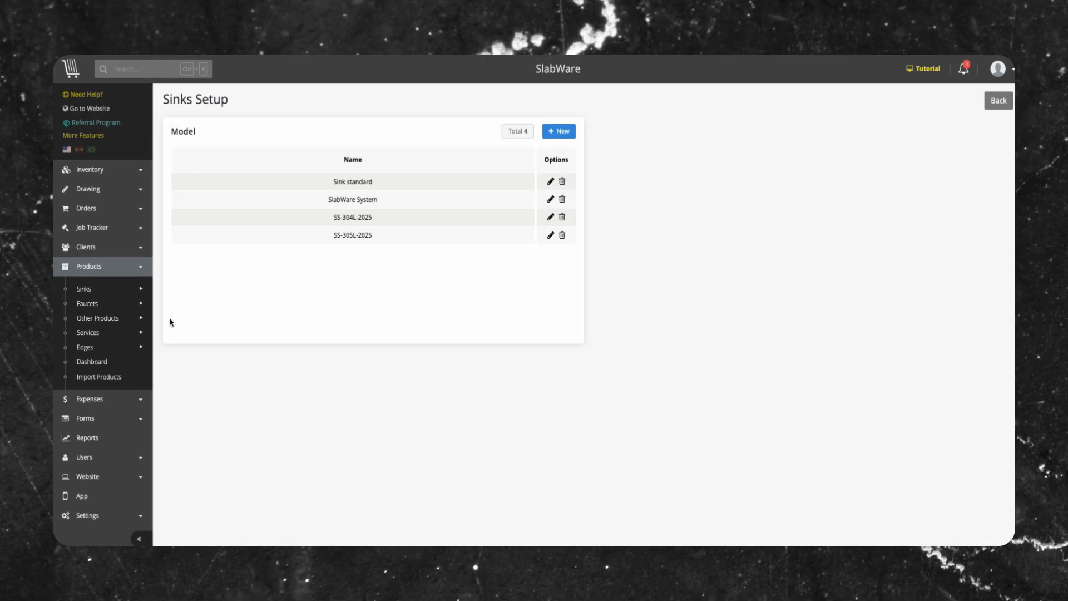